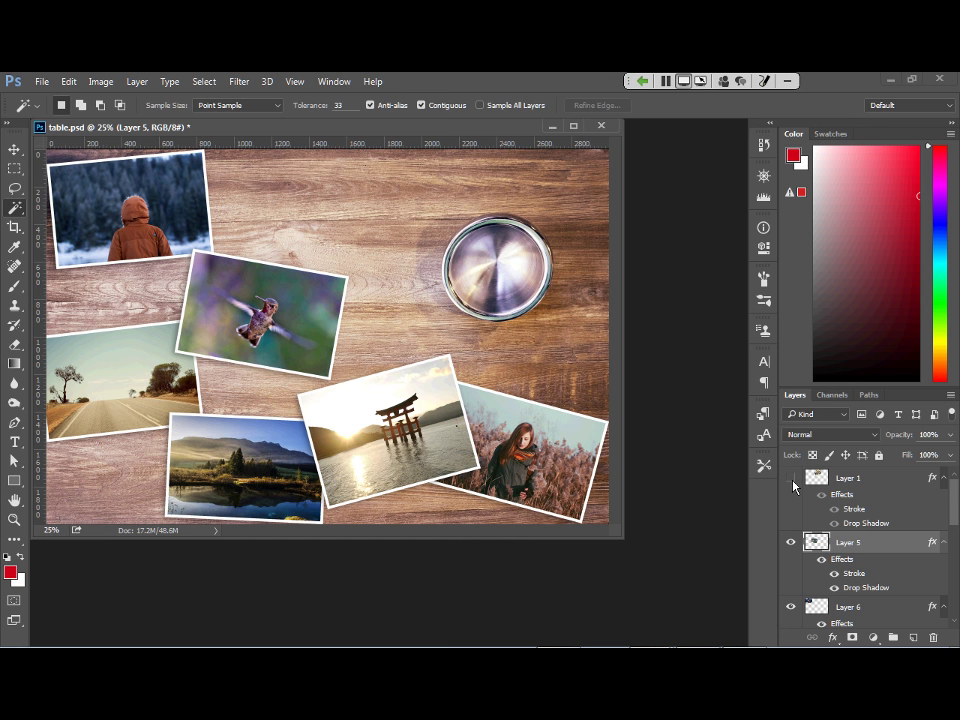
Toggle the visibility of Layers 1, 5 and 6 to check which photos they hold, leaving all three visible.
click(791, 479)
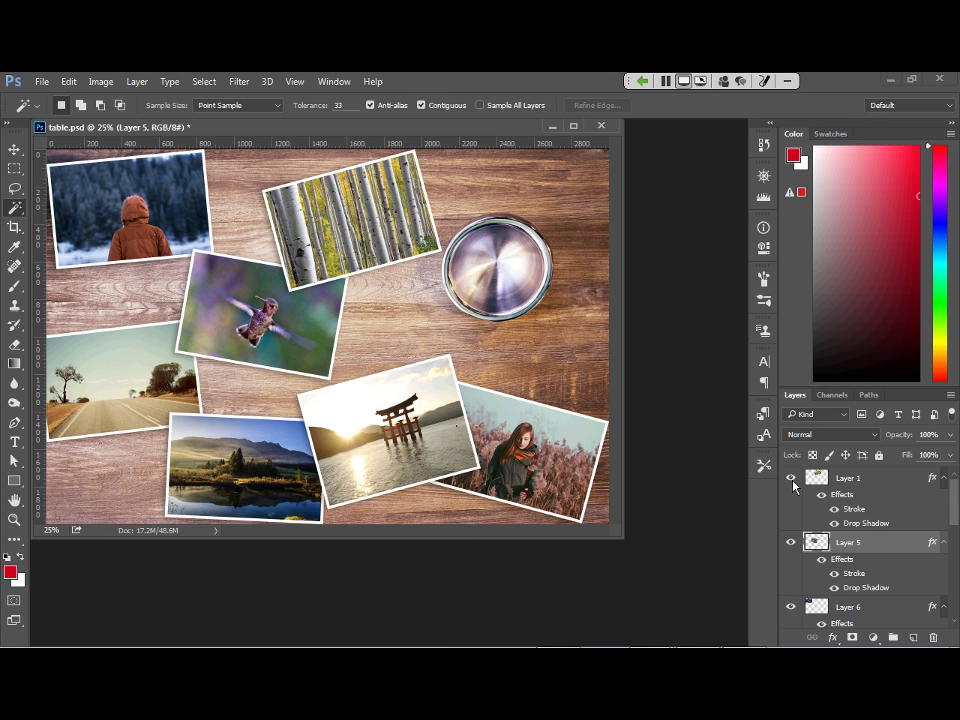
click(791, 543)
click(791, 607)
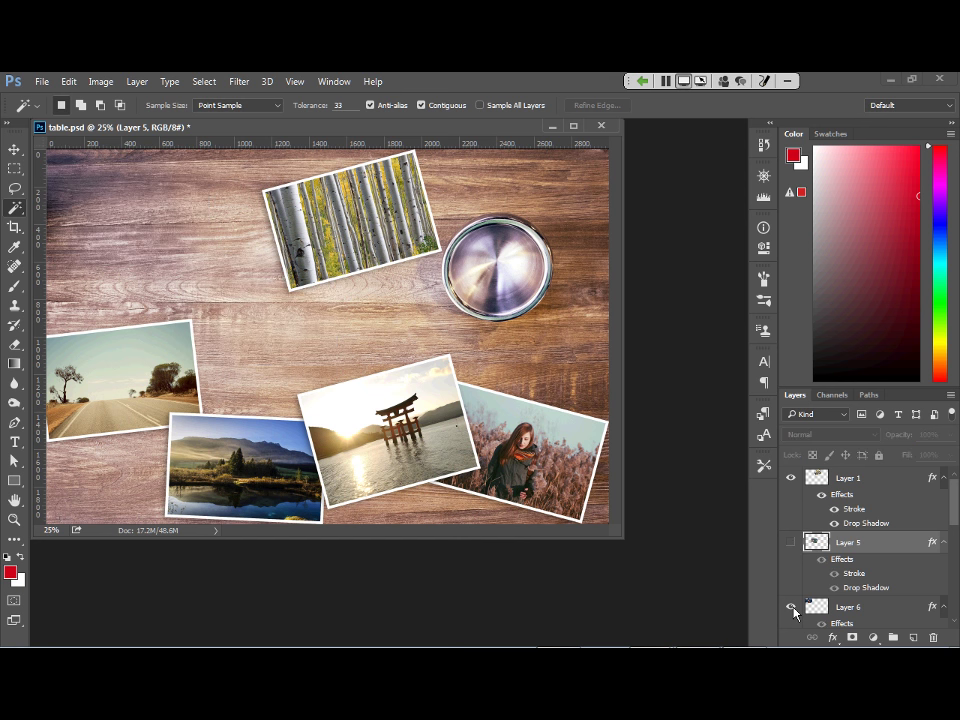
click(791, 607)
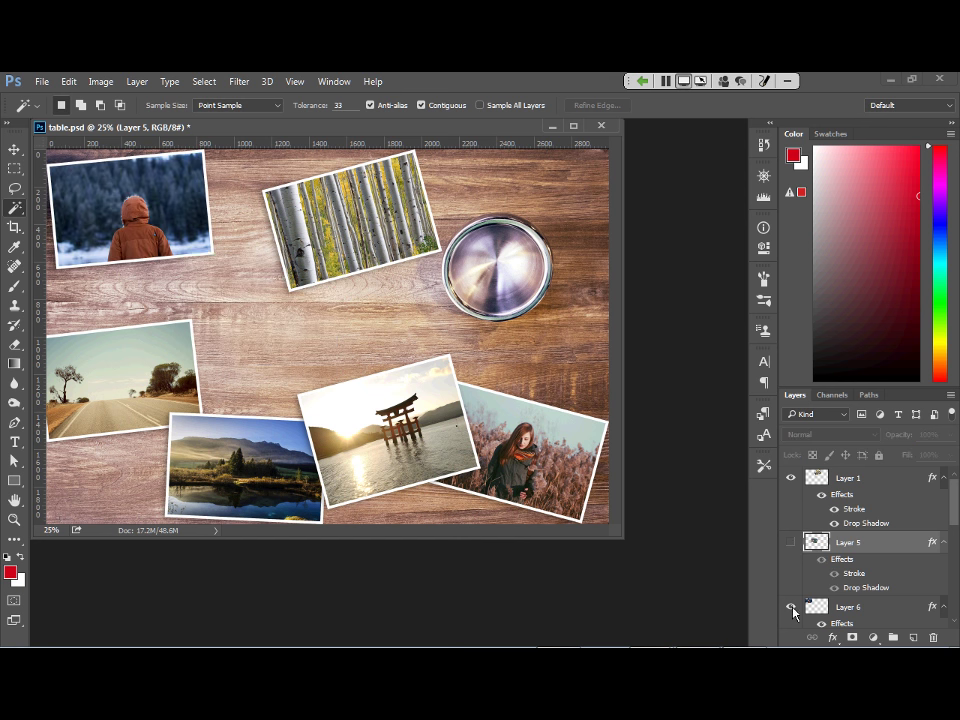
click(791, 542)
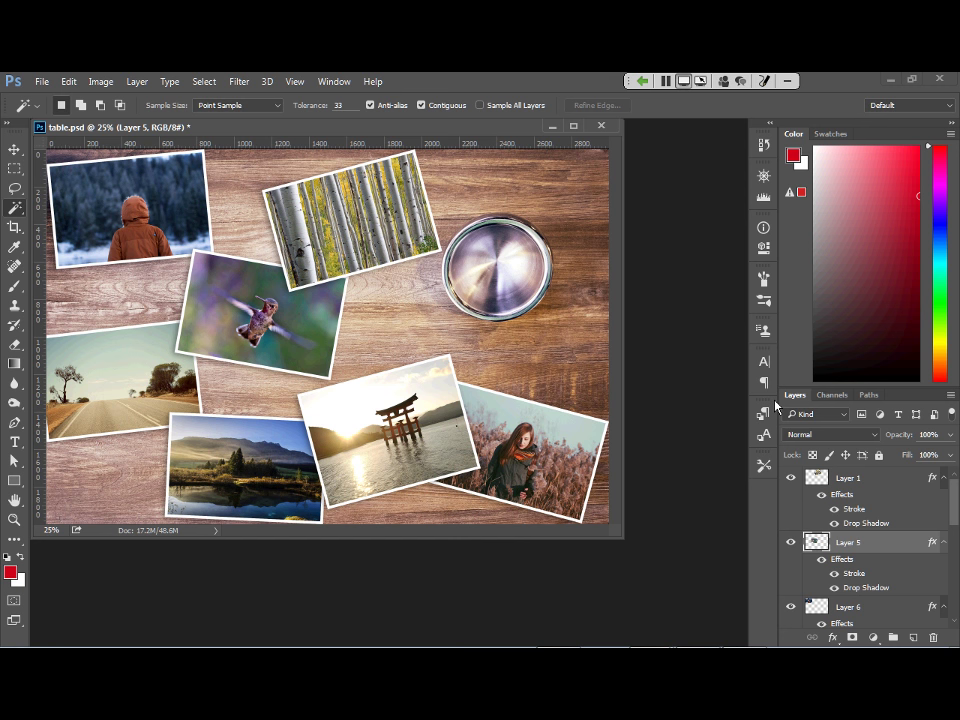
click(790, 543)
click(790, 543)
click(789, 480)
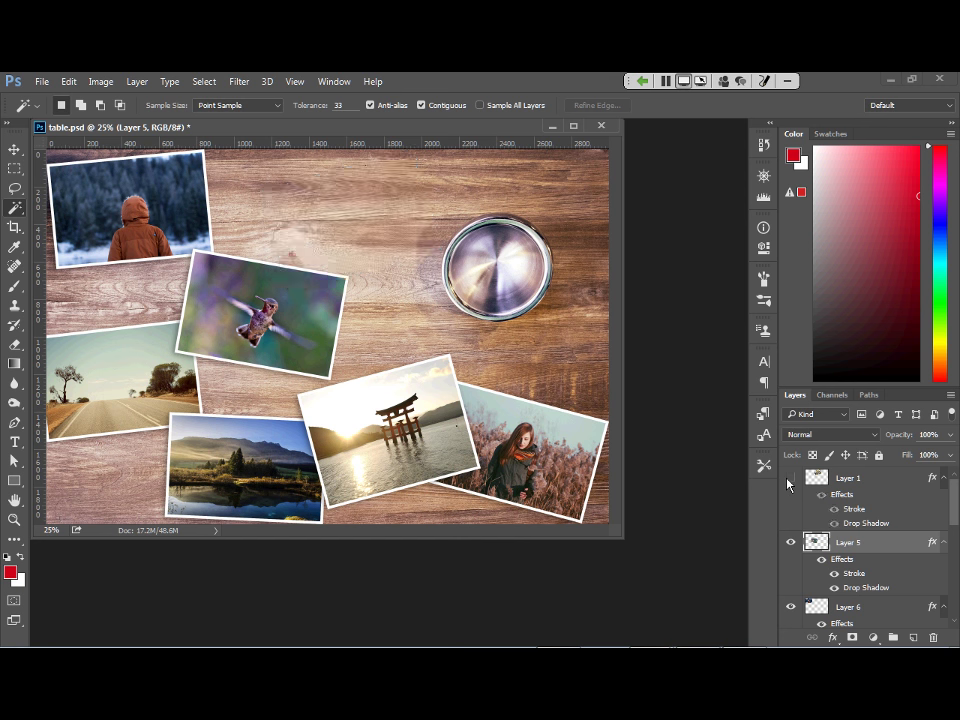
click(789, 481)
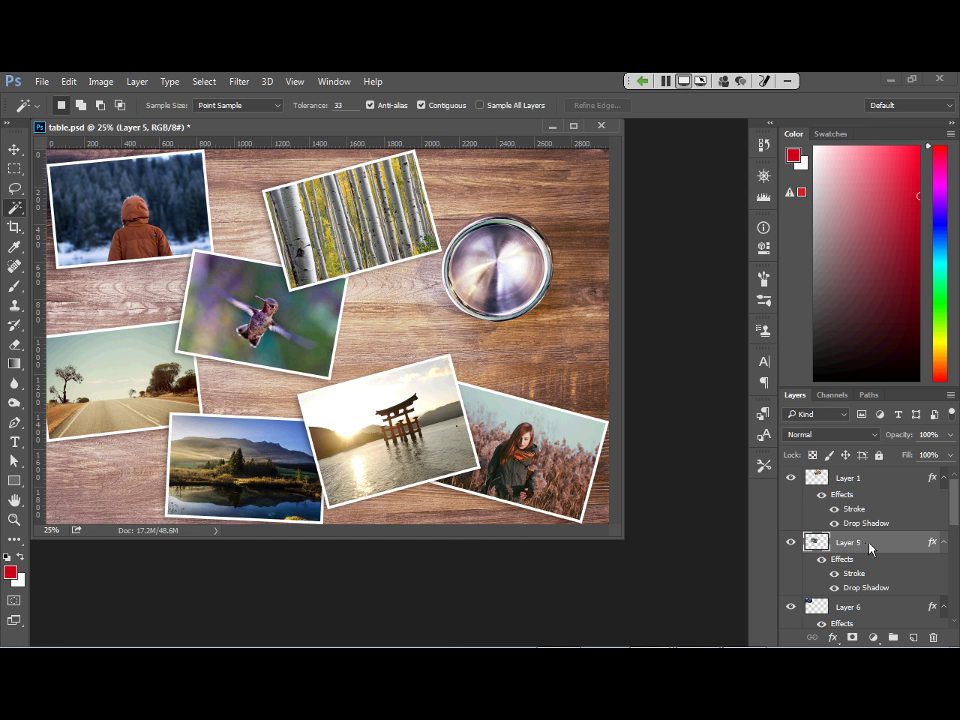
Move Layer 5 above Layer 1 in the stacking order, and return it below Layer 1.
drag(871, 547, 867, 483)
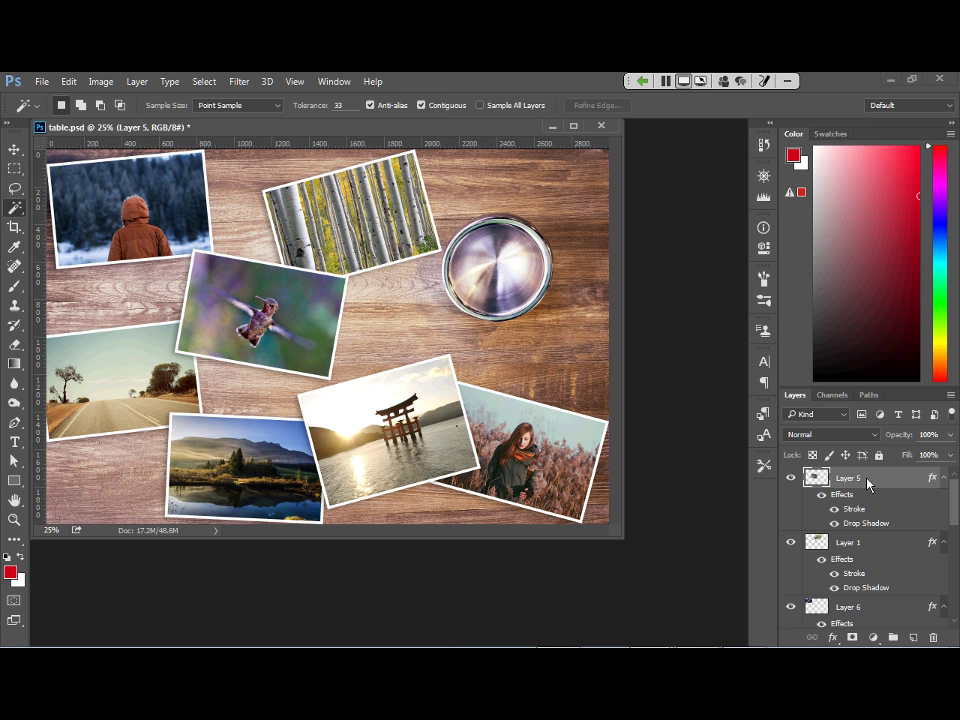
drag(867, 483, 869, 579)
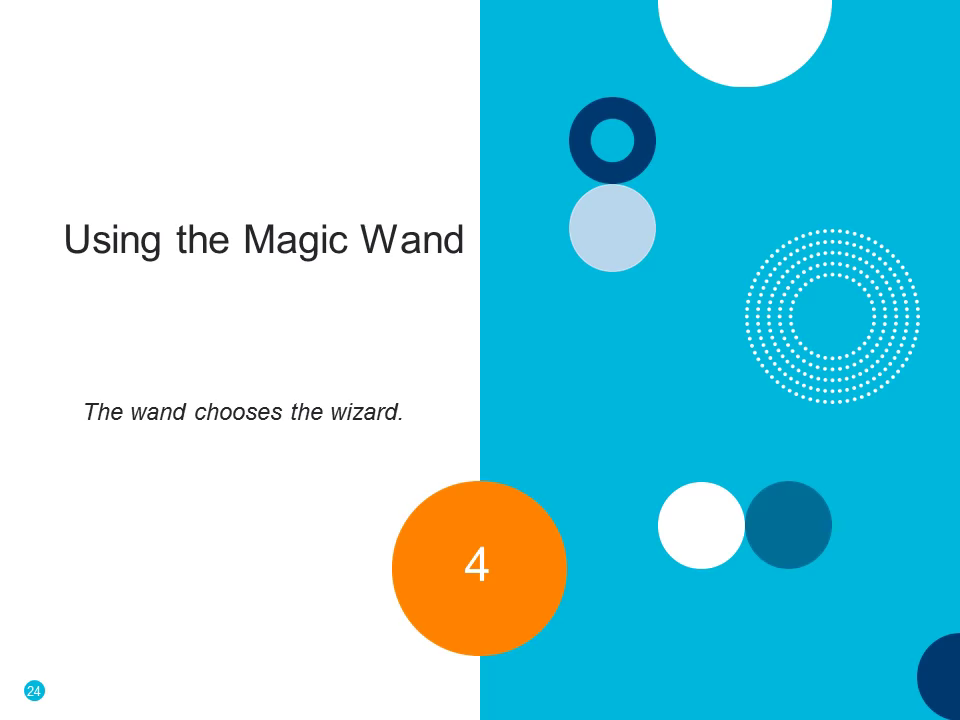
key(Right)
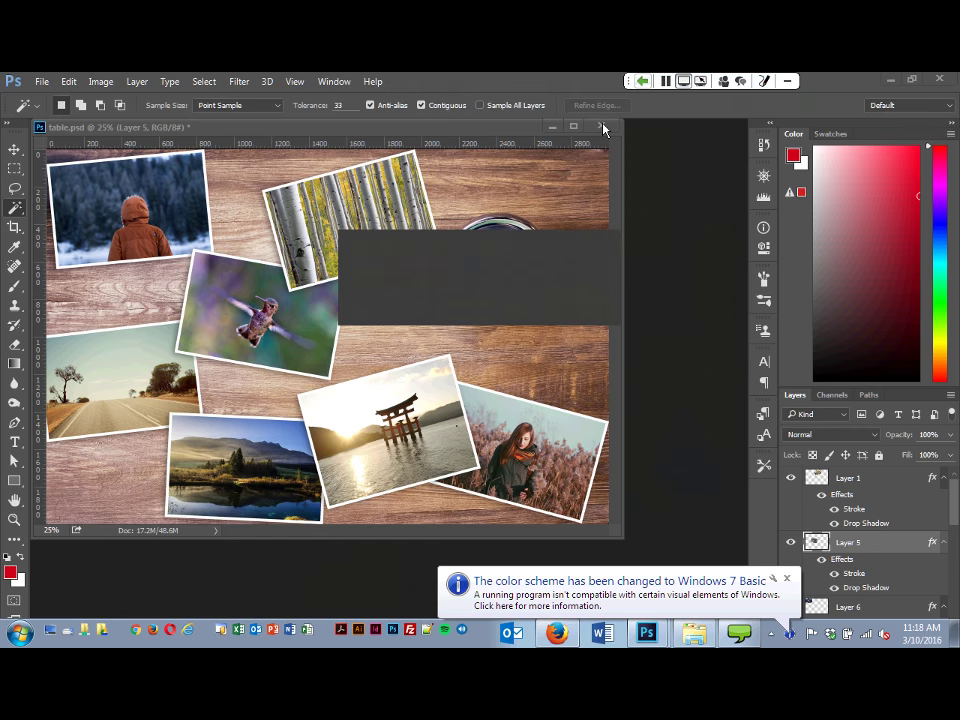
Close table.psd without saving and open 0002695_hp-compaq-8000-elite-ultra-slim-desktop.jpeg from the slide 4 folder in Photoshop.
click(602, 128)
click(492, 307)
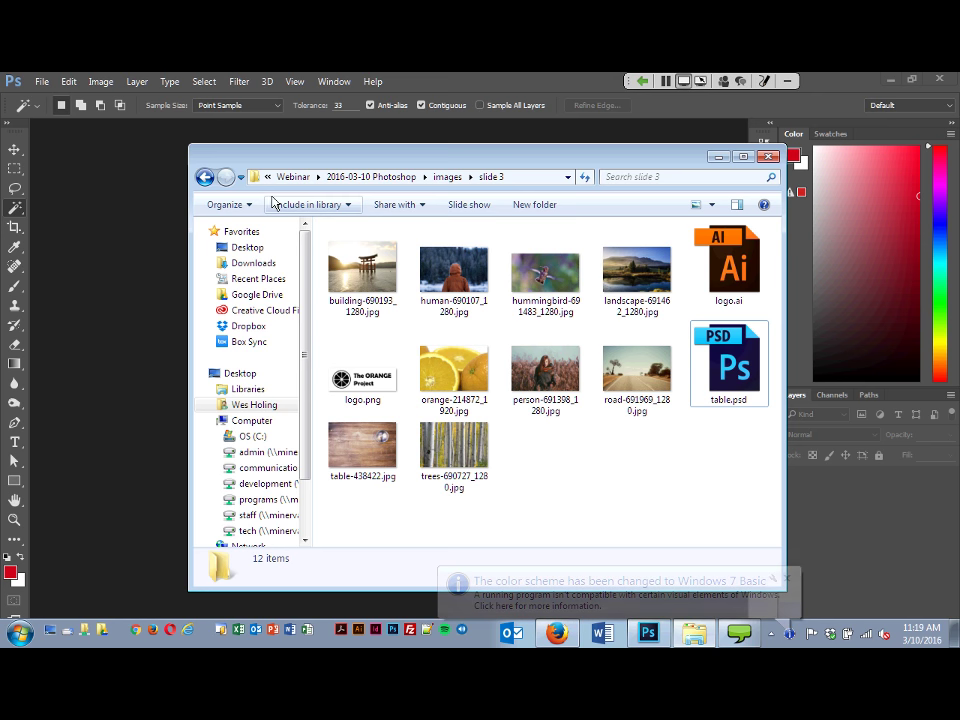
click(206, 180)
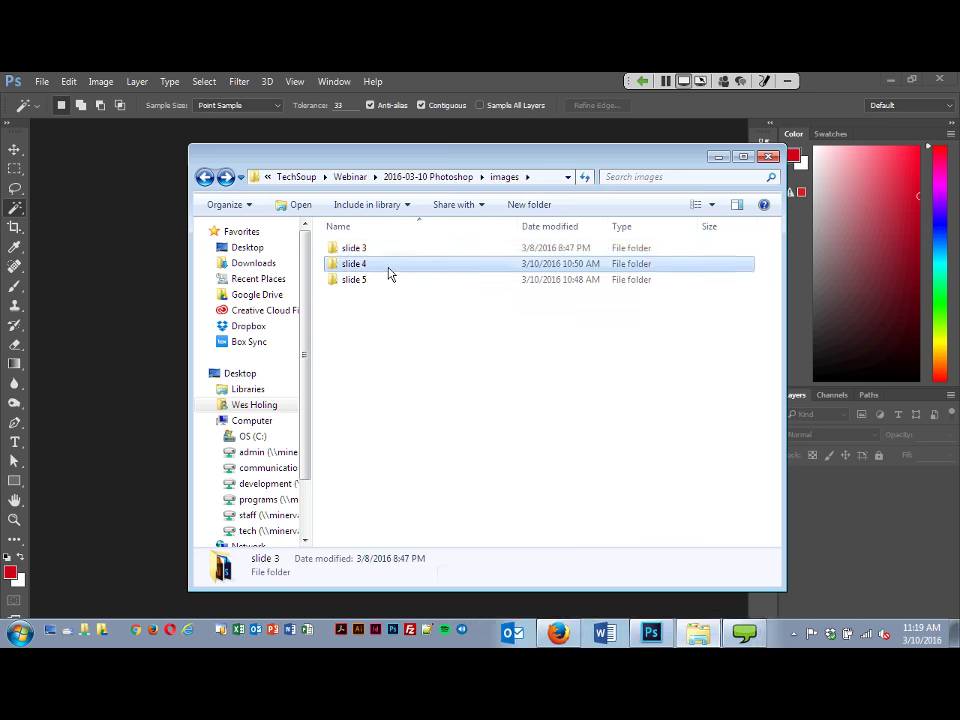
double_click(390, 268)
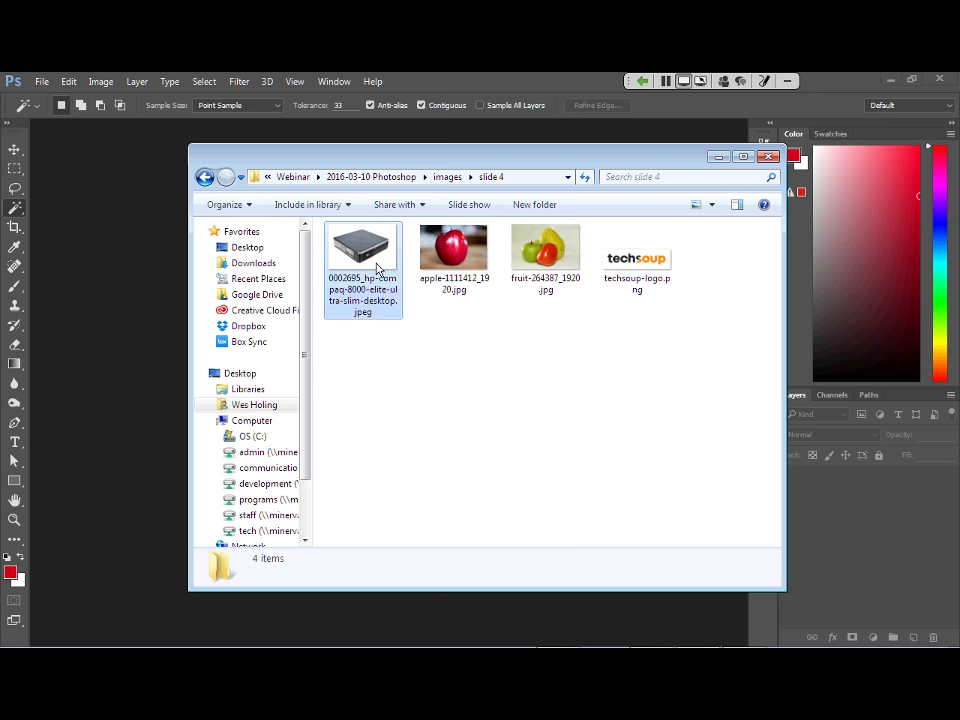
drag(375, 240, 135, 274)
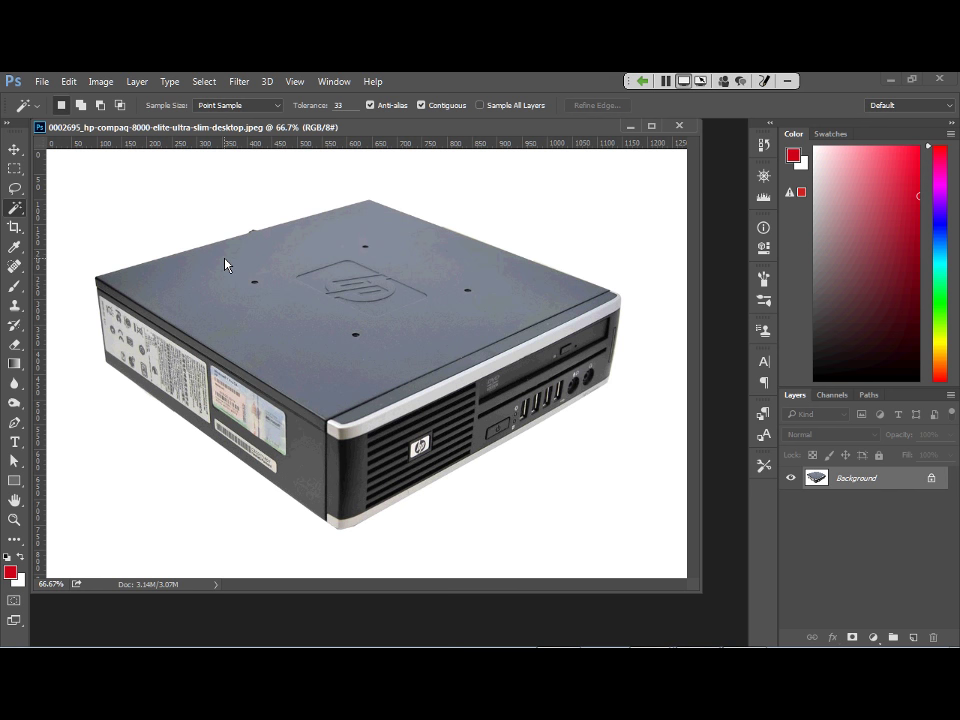
Try the Magic Wand tool on the white background and on the computer's top surface, deselecting after each.
right_click(16, 209)
click(48, 223)
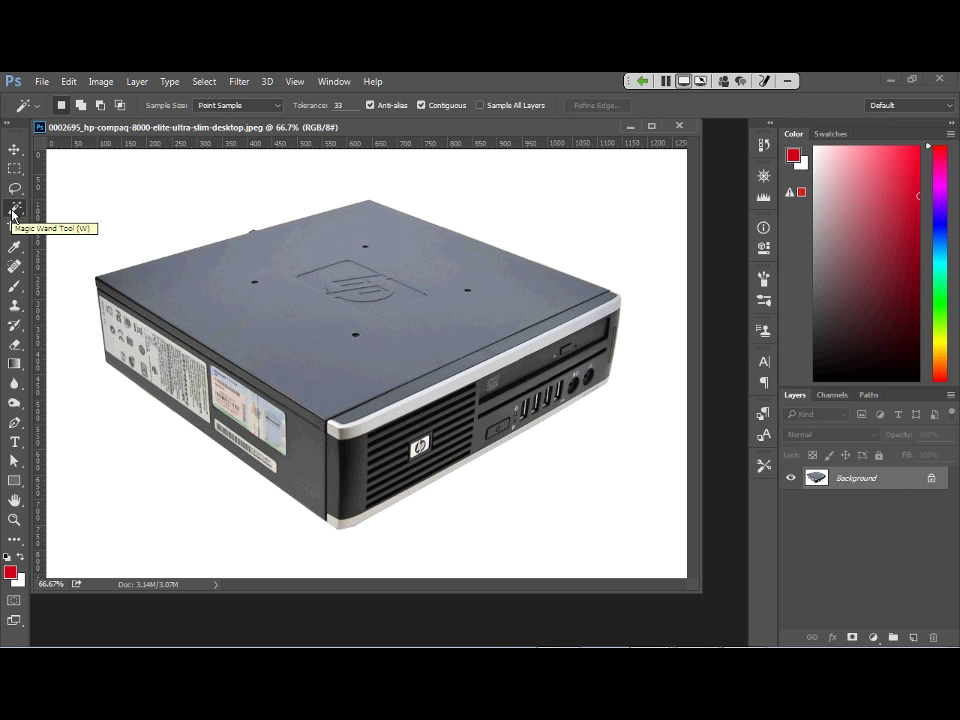
right_click(13, 213)
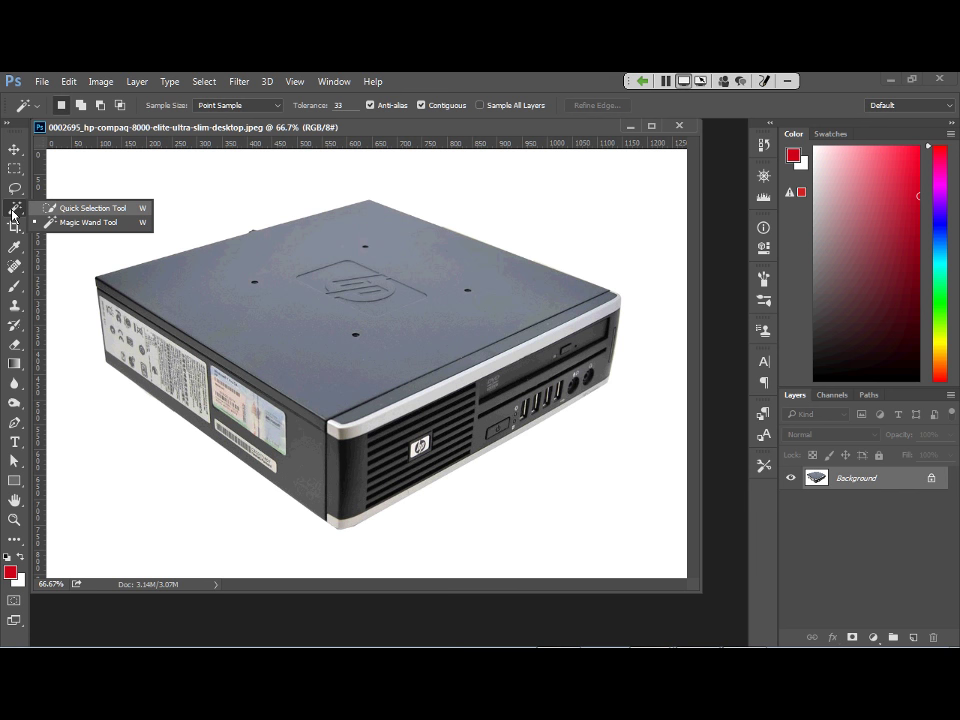
click(130, 224)
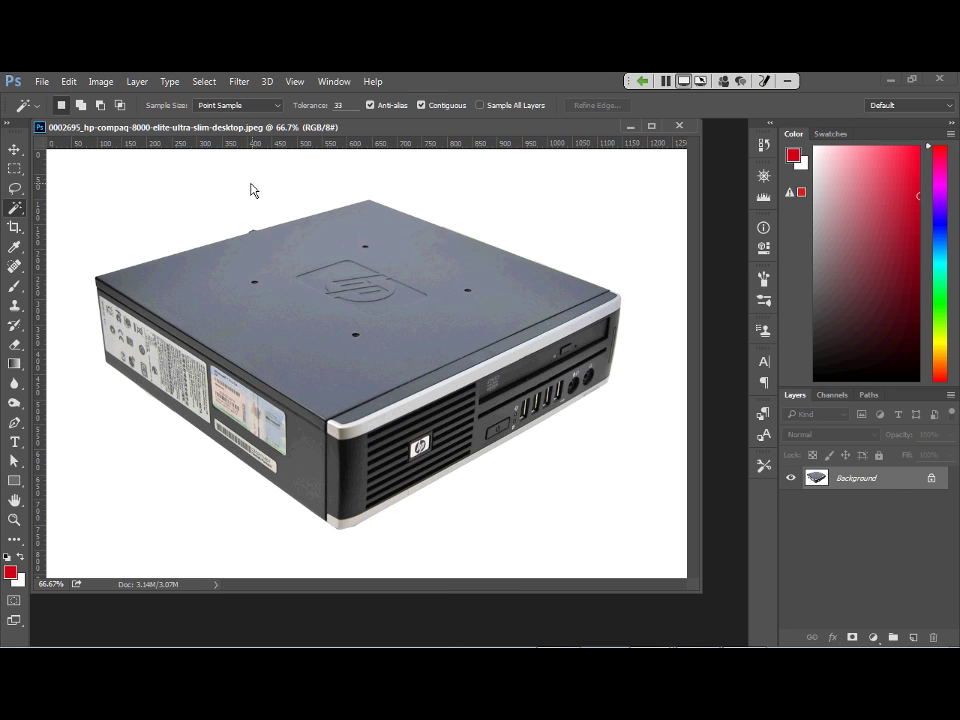
click(202, 208)
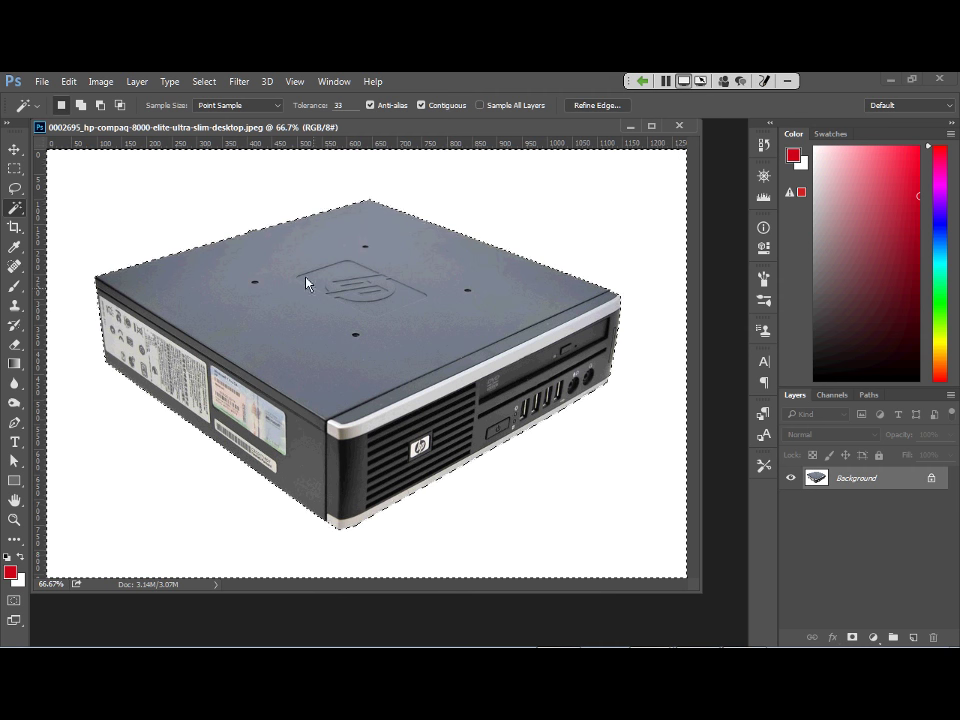
key(ctrl+d)
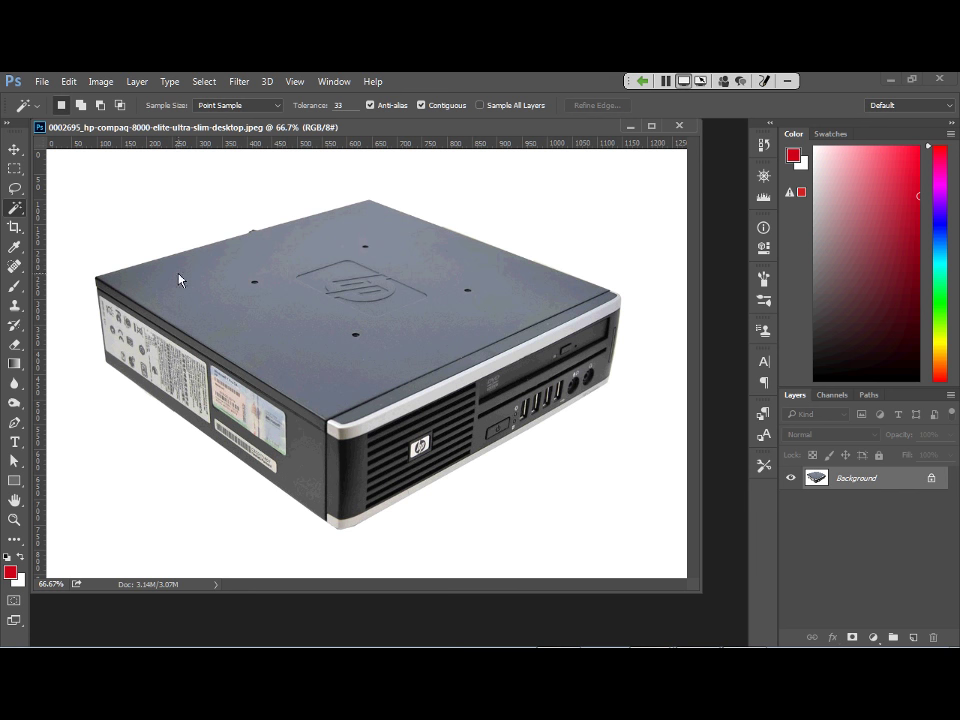
click(215, 313)
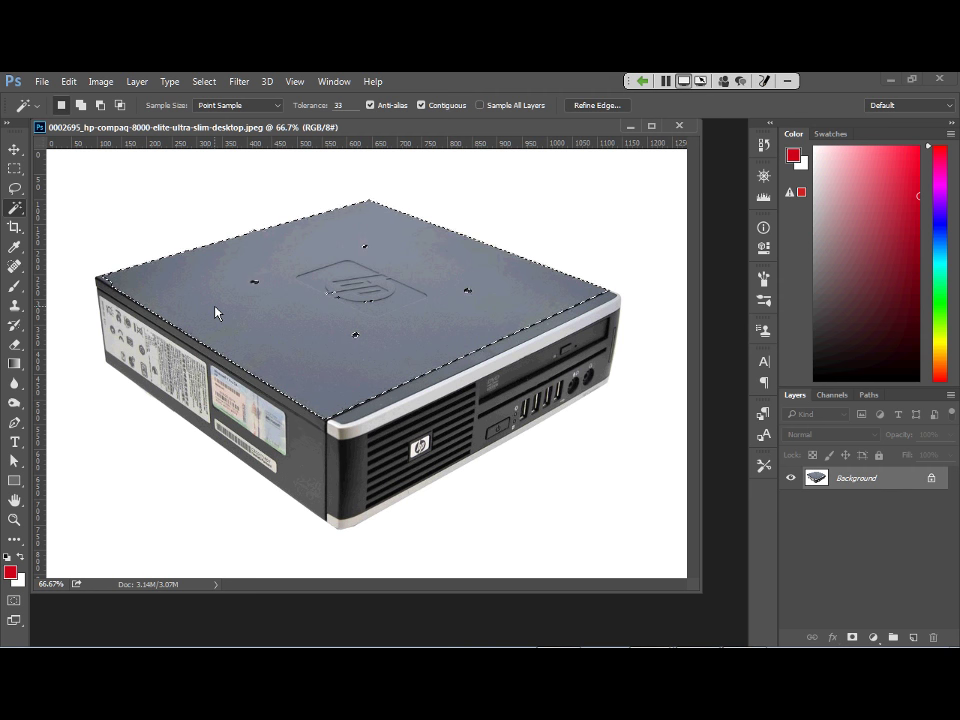
key(ctrl+d)
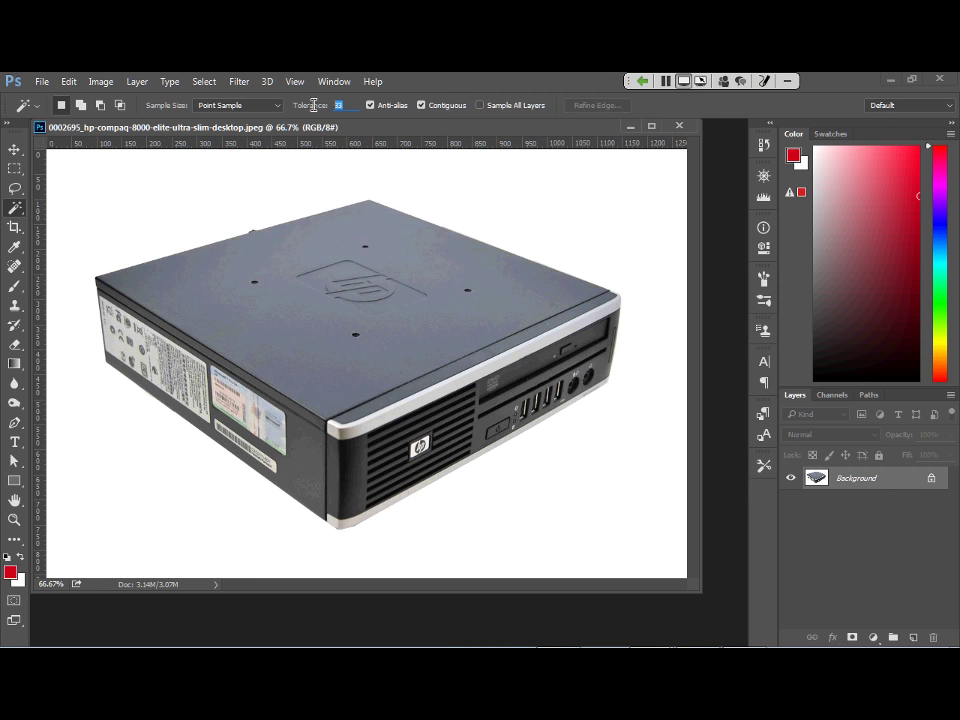
Set the Magic Wand tolerance to 250, sample the computer's top surface, and clear the selection.
click(310, 104)
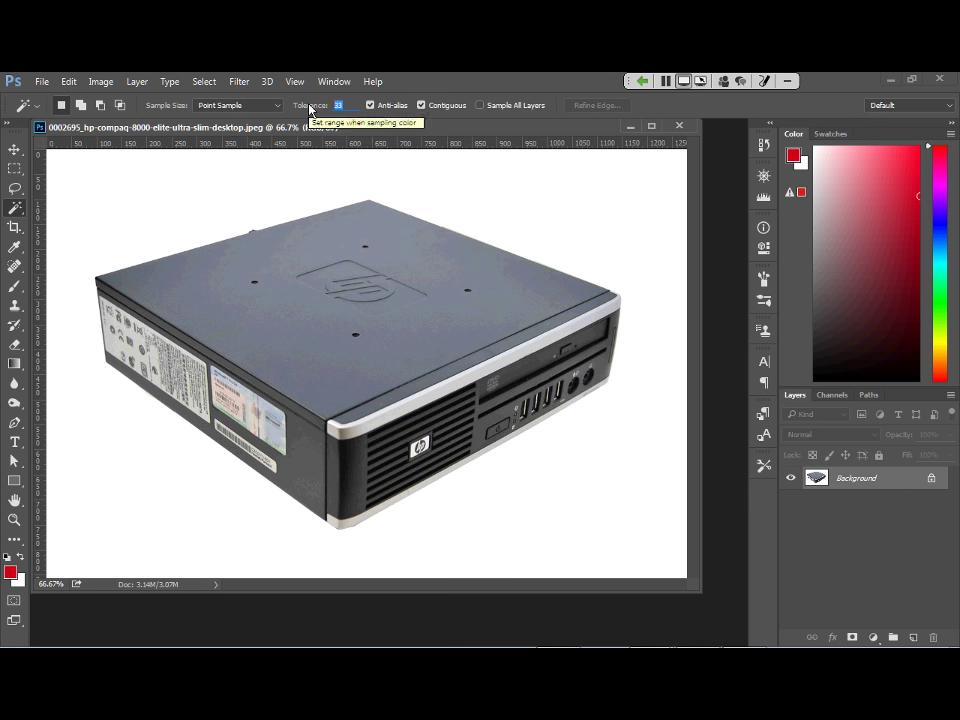
text(250)
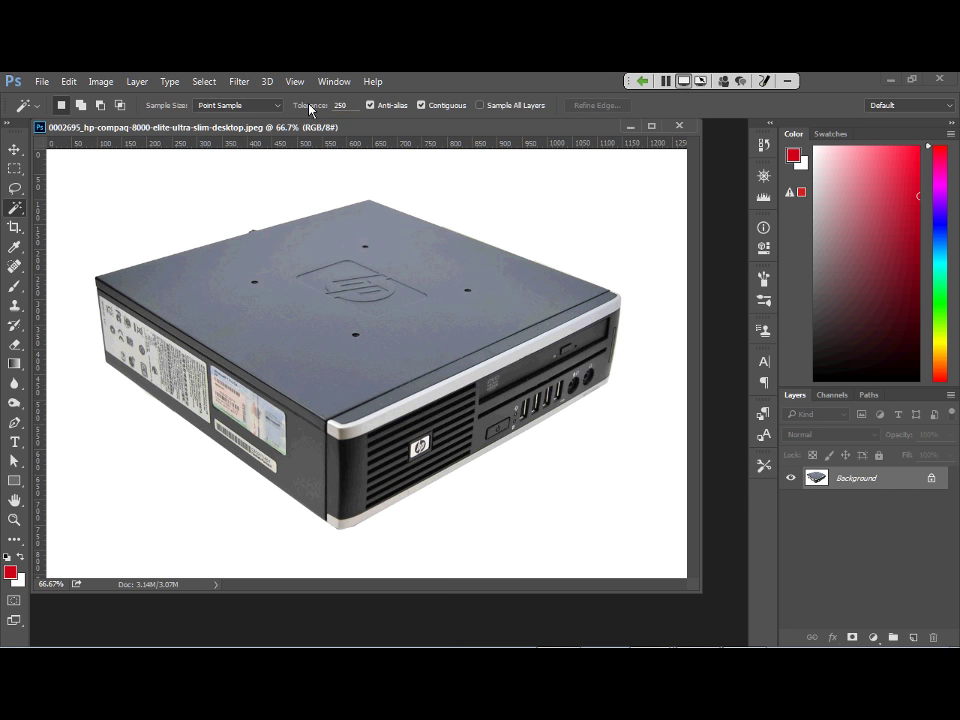
click(278, 308)
key(ctrl+d)
Set the Magic Wand tolerance to 64, select the computer's top surface, and clear the selection.
key(Return)
text(64)
click(284, 328)
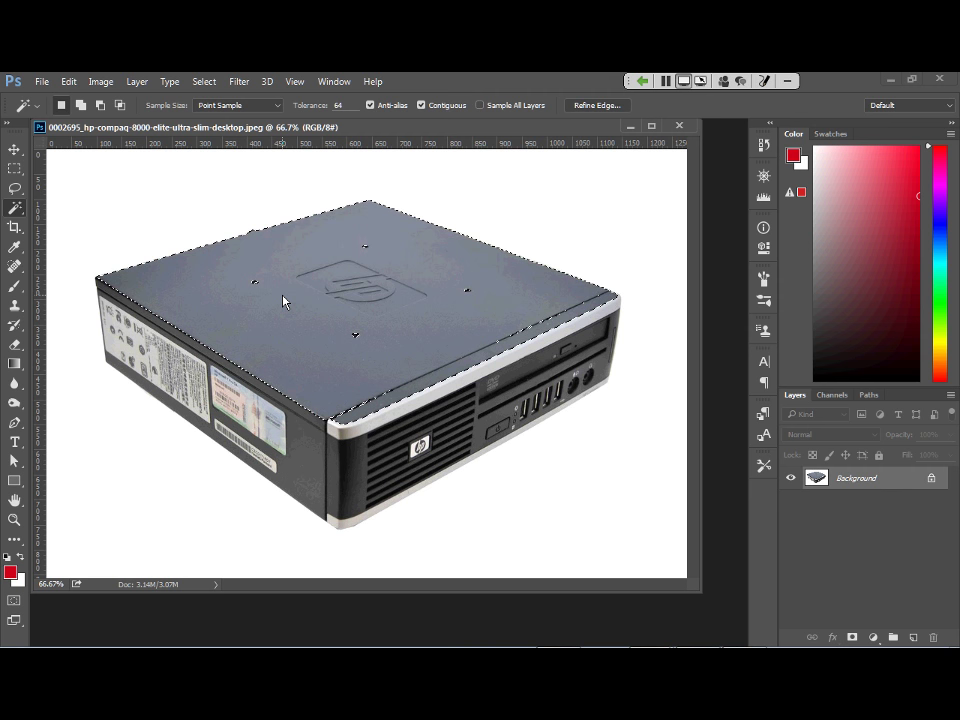
key(ctrl+d)
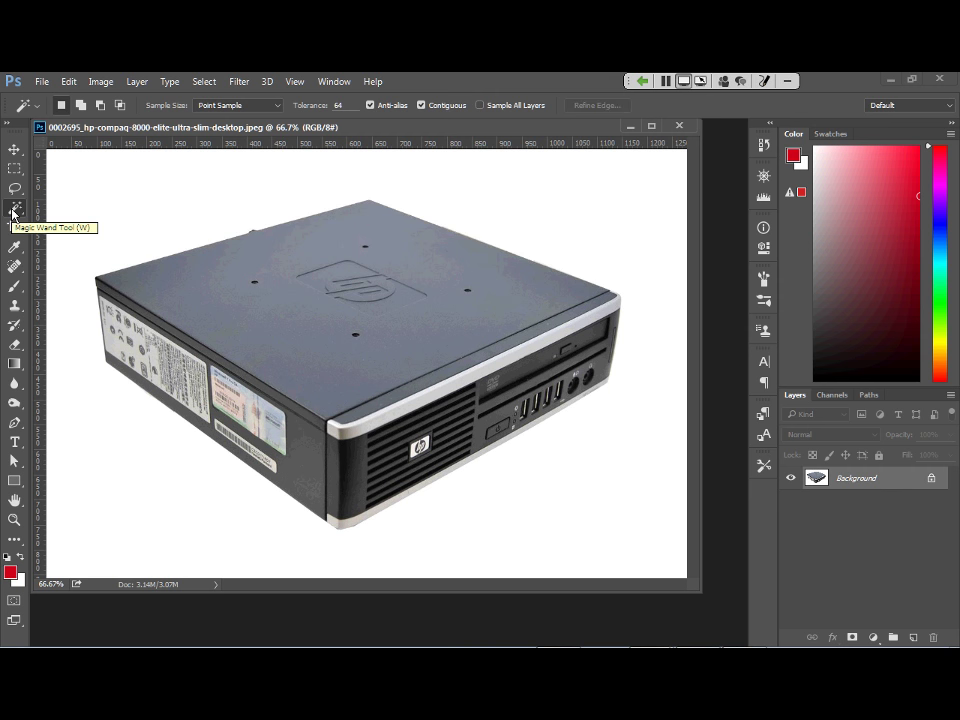
Switch to the Quick Selection tool and set its brush size to 100 px.
click(13, 212)
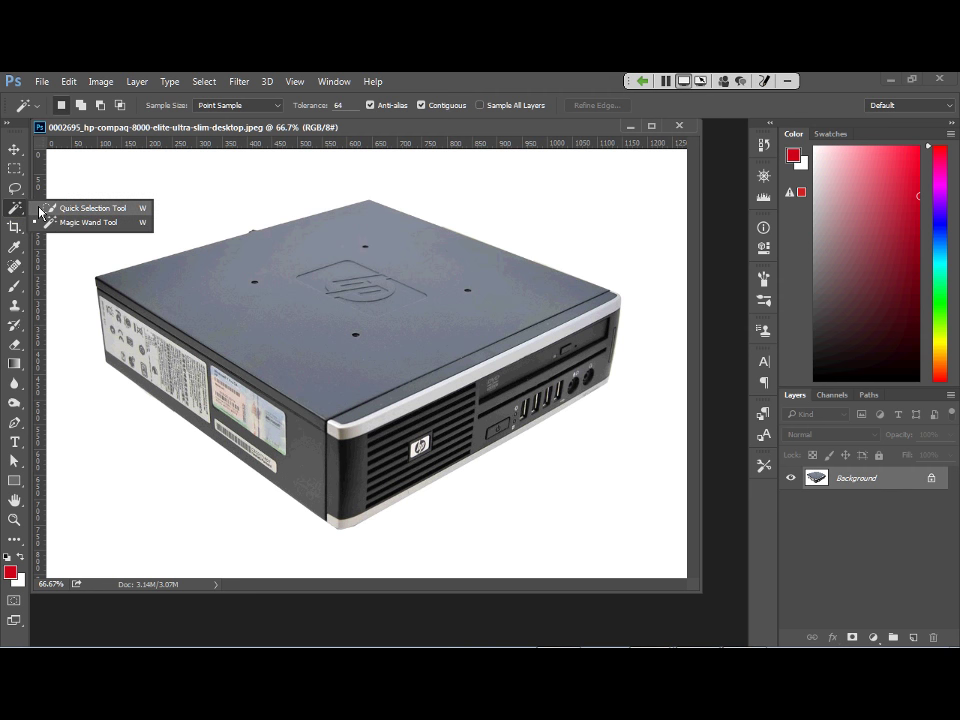
click(40, 208)
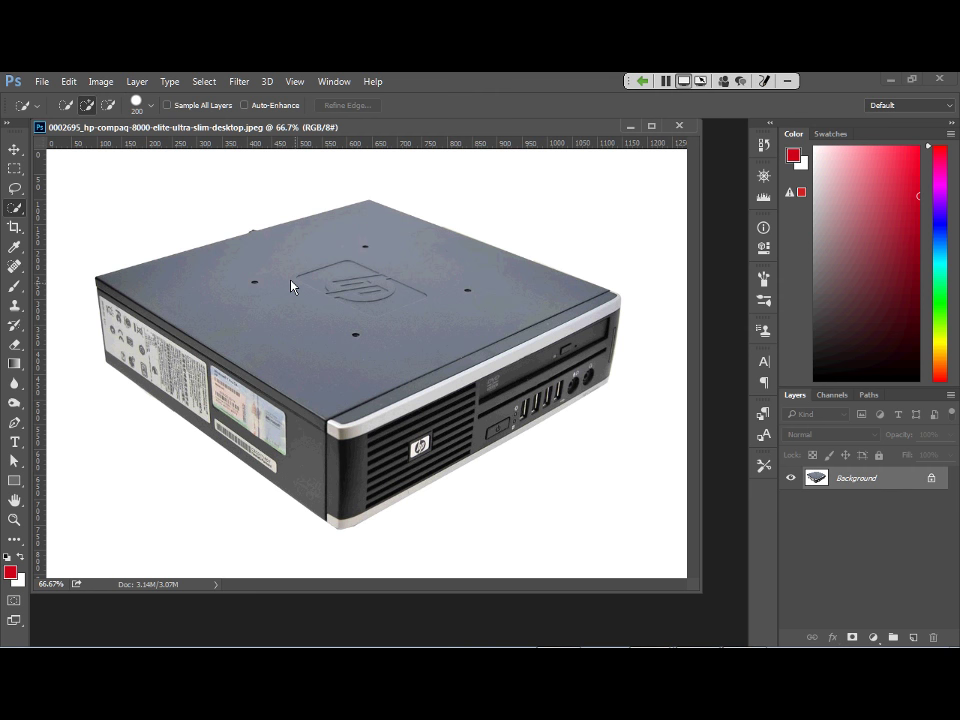
click(151, 105)
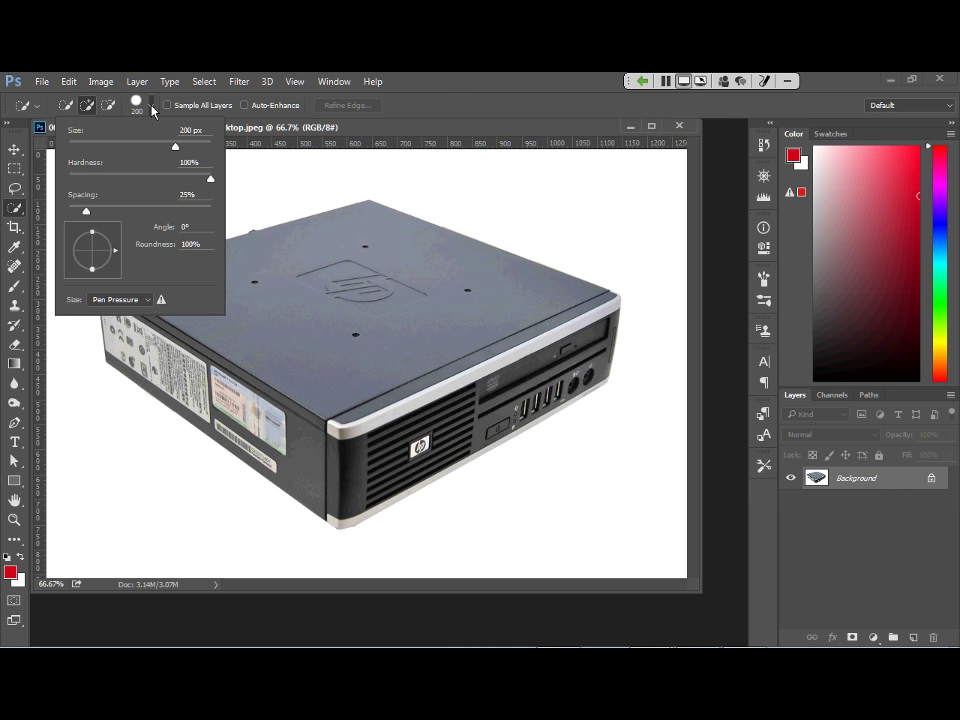
click(182, 131)
text(100)
key(Return)
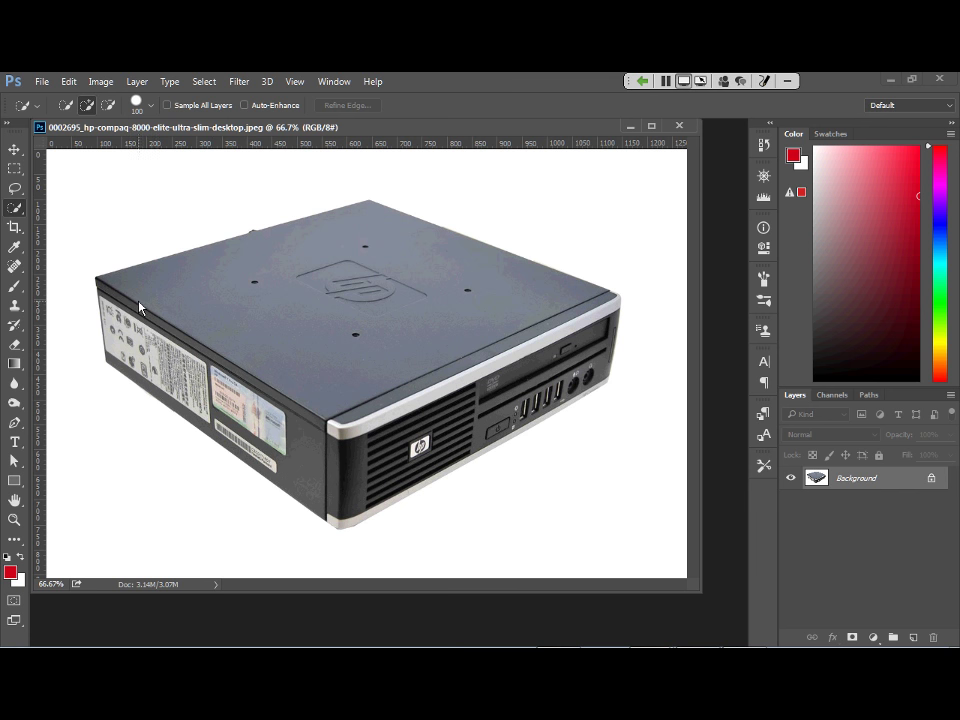
Build a Quick Selection over the computer's top, labelled side, front trim and front panel.
drag(140, 308, 167, 306)
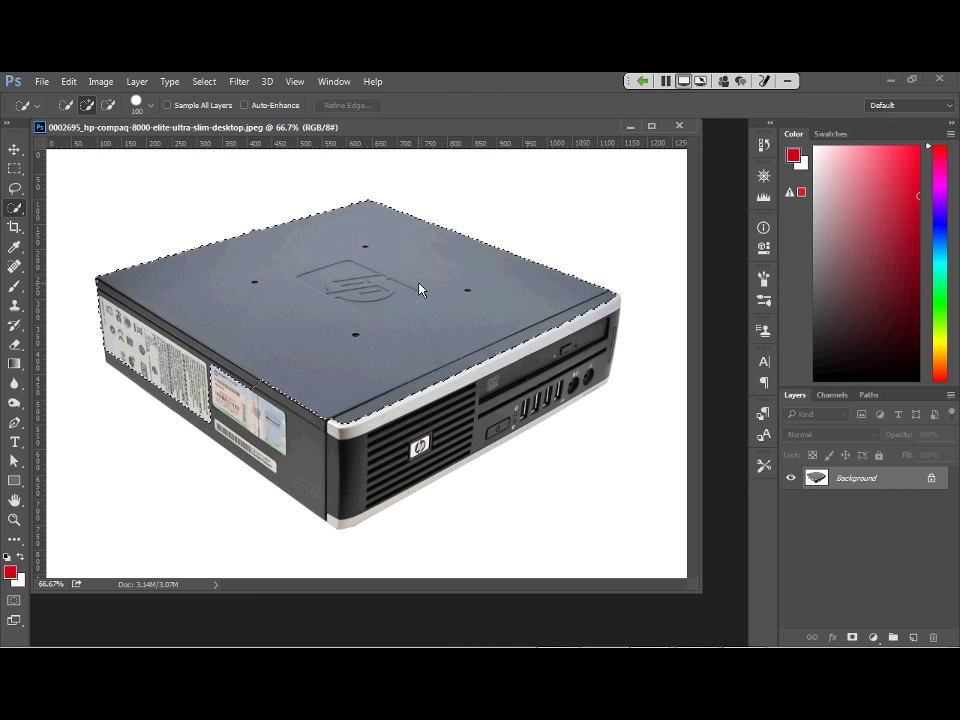
click(555, 326)
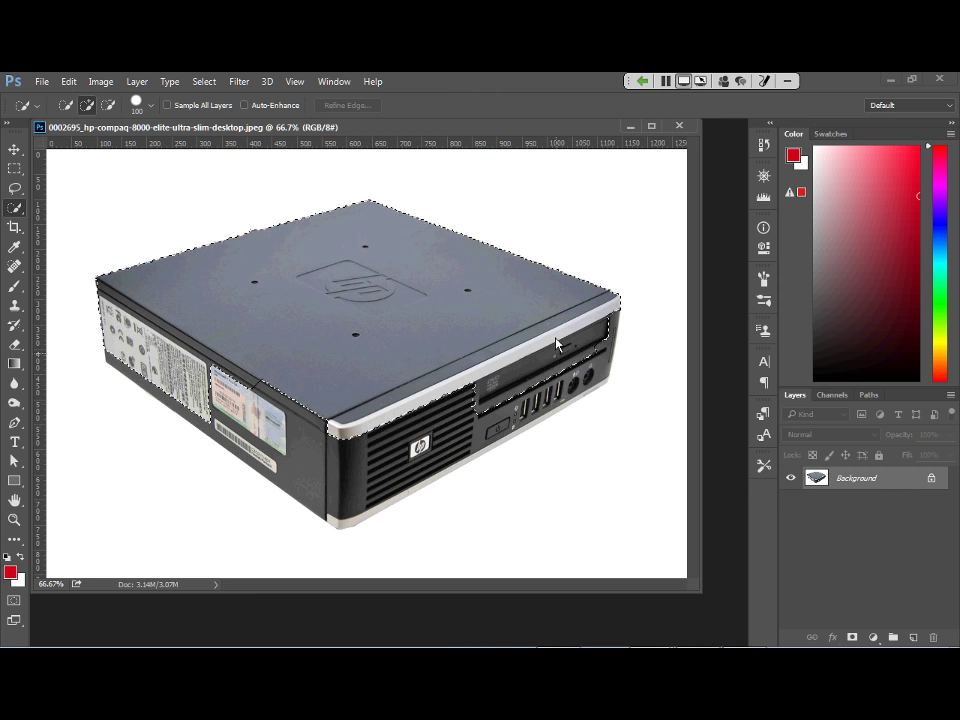
click(557, 368)
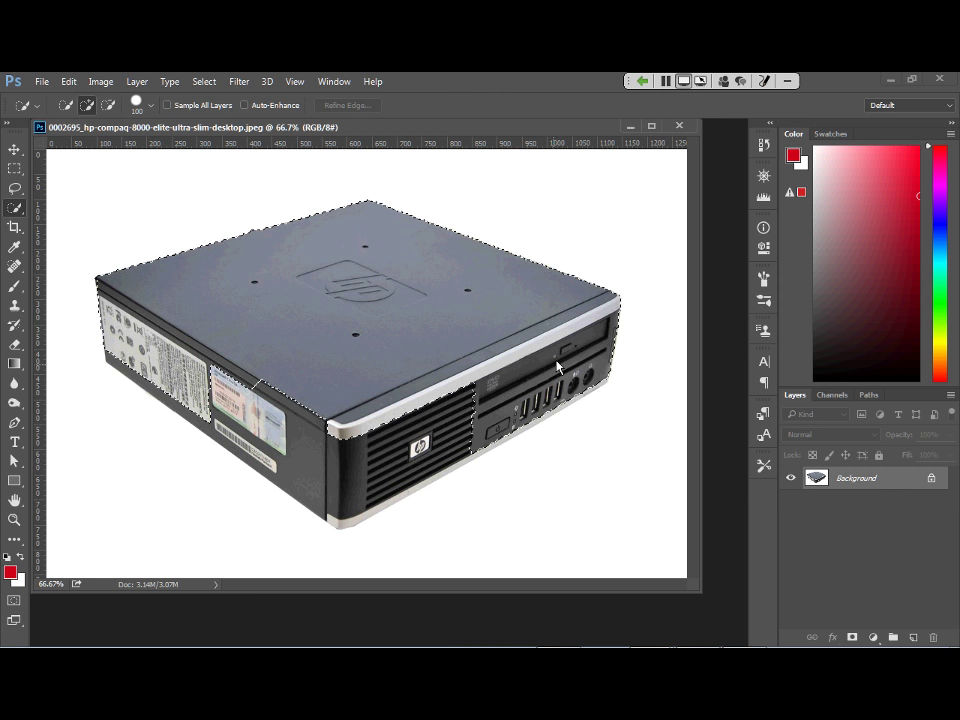
click(496, 419)
mouse_move(495, 421)
mouse_down()
mouse_move(407, 452)
mouse_move(373, 500)
mouse_move(385, 530)
mouse_up()
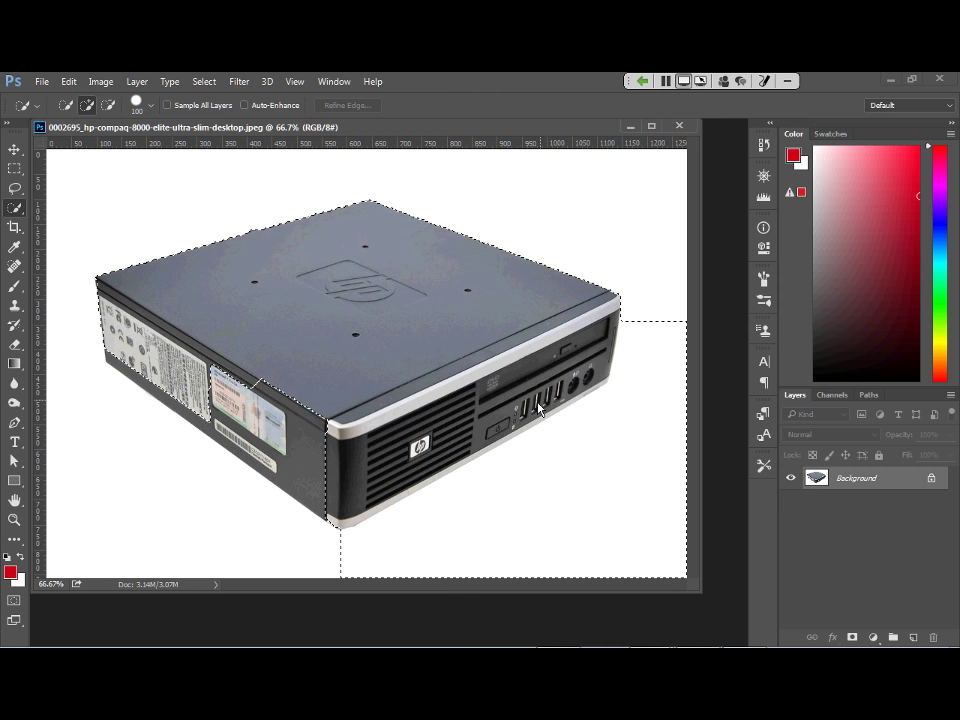
mouse_move(502, 388)
mouse_down()
mouse_move(228, 332)
mouse_move(285, 440)
mouse_up()
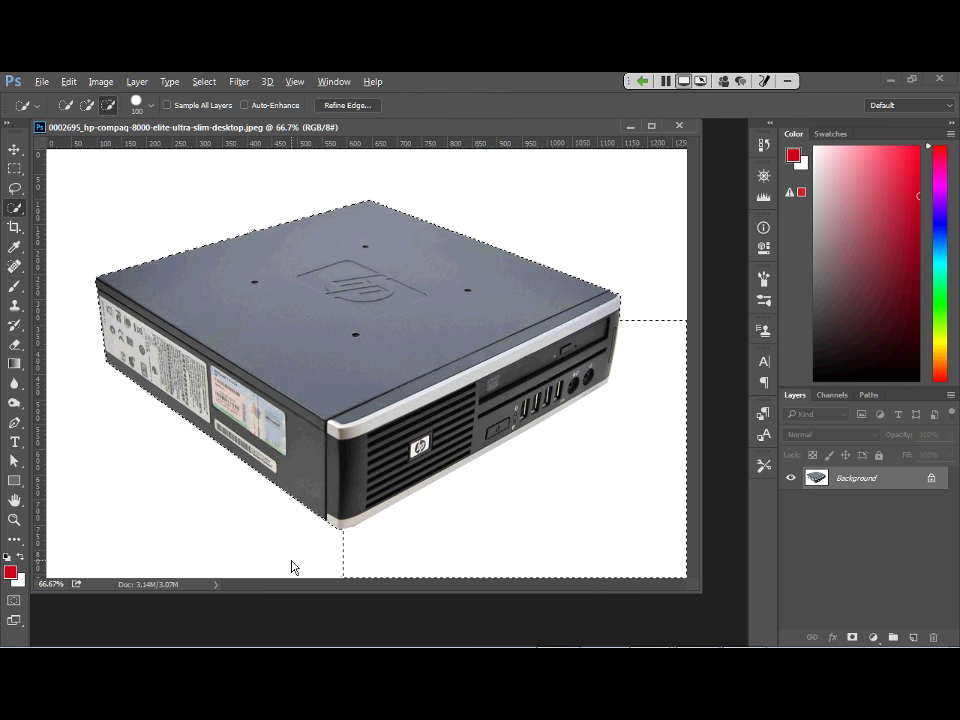
Subtract the white background below and beside the computer's front from the selection.
mouse_move(325, 570)
mouse_down()
mouse_move(368, 571)
mouse_move(592, 558)
mouse_move(666, 506)
mouse_up()
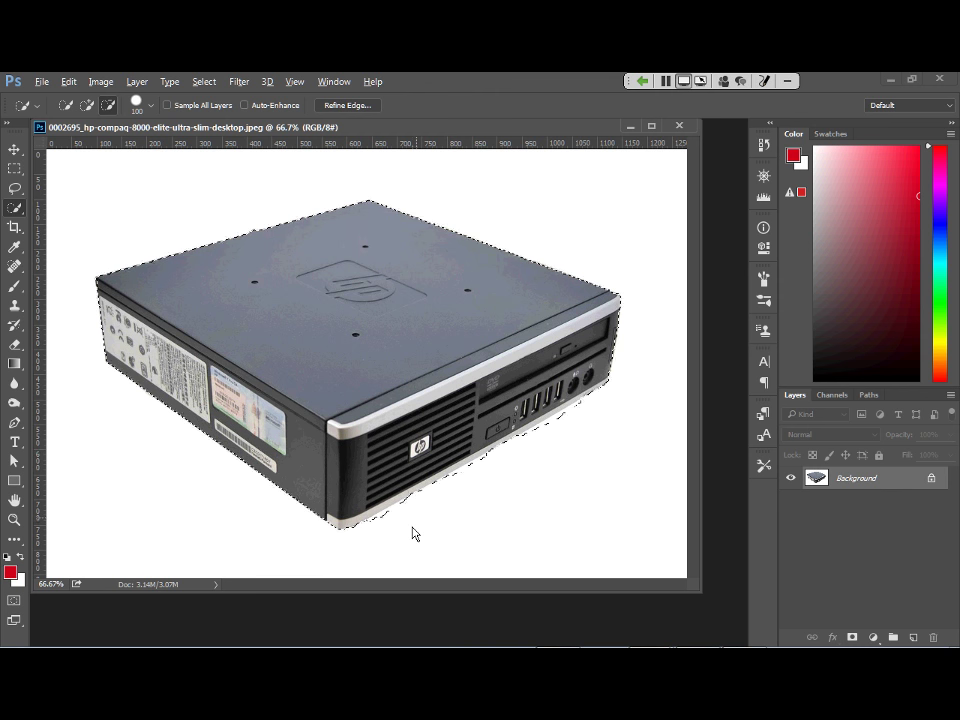
key(alt)
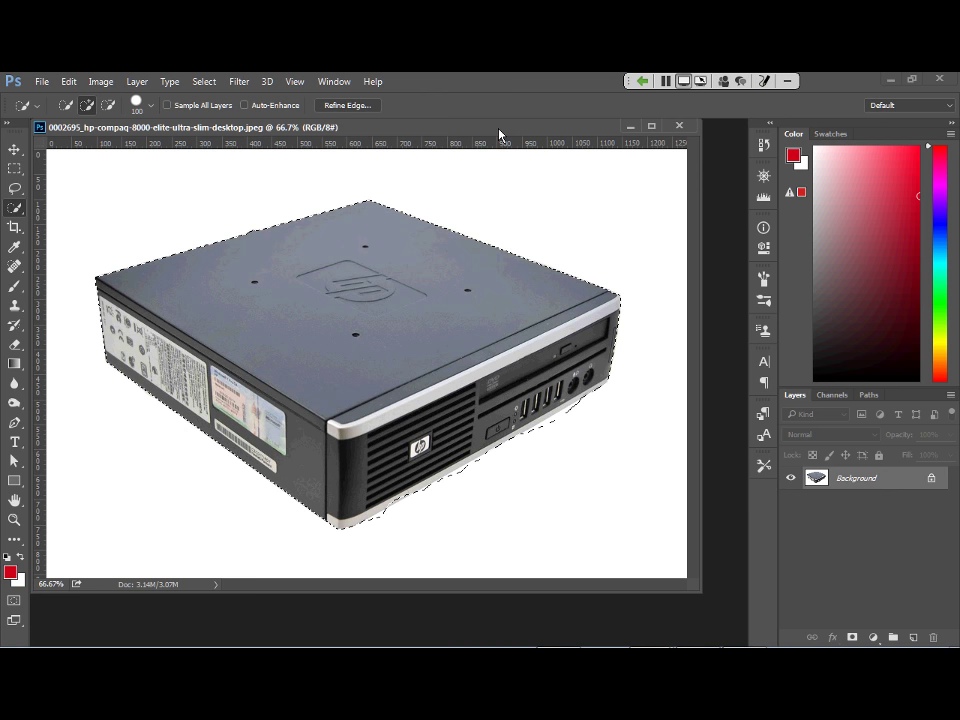
Clear the Quick Selection around the desktop computer.
click(214, 86)
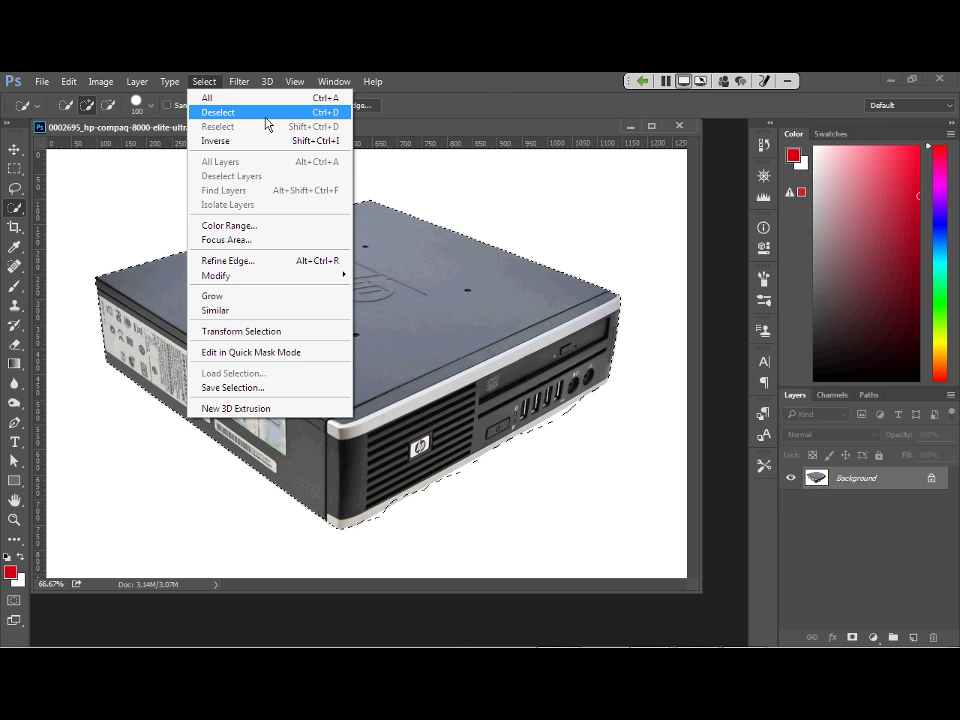
click(214, 90)
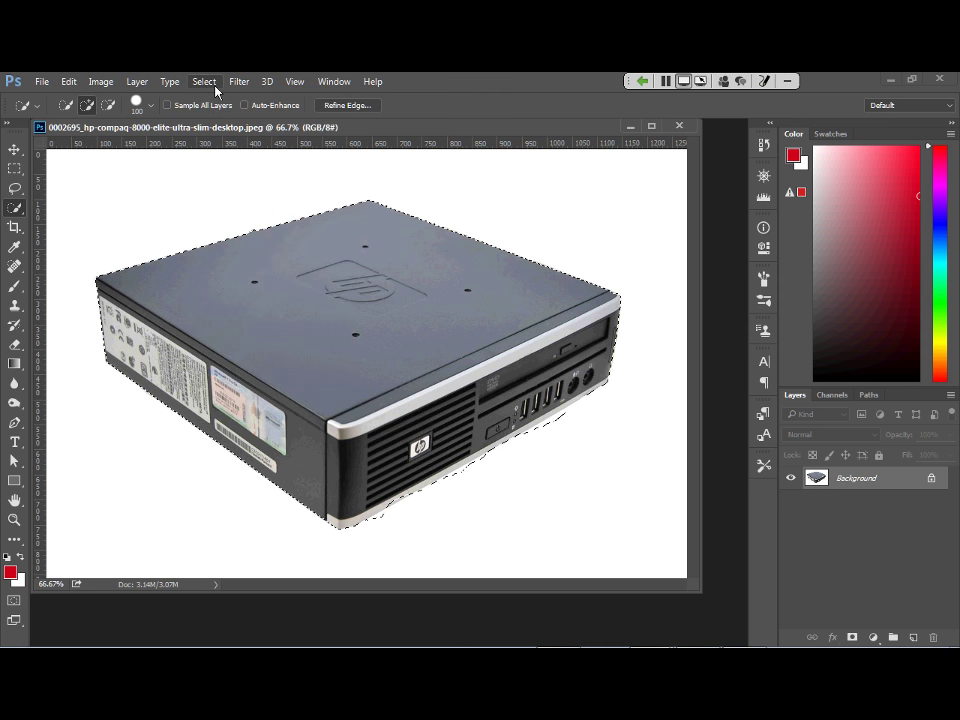
key(ctrl+d)
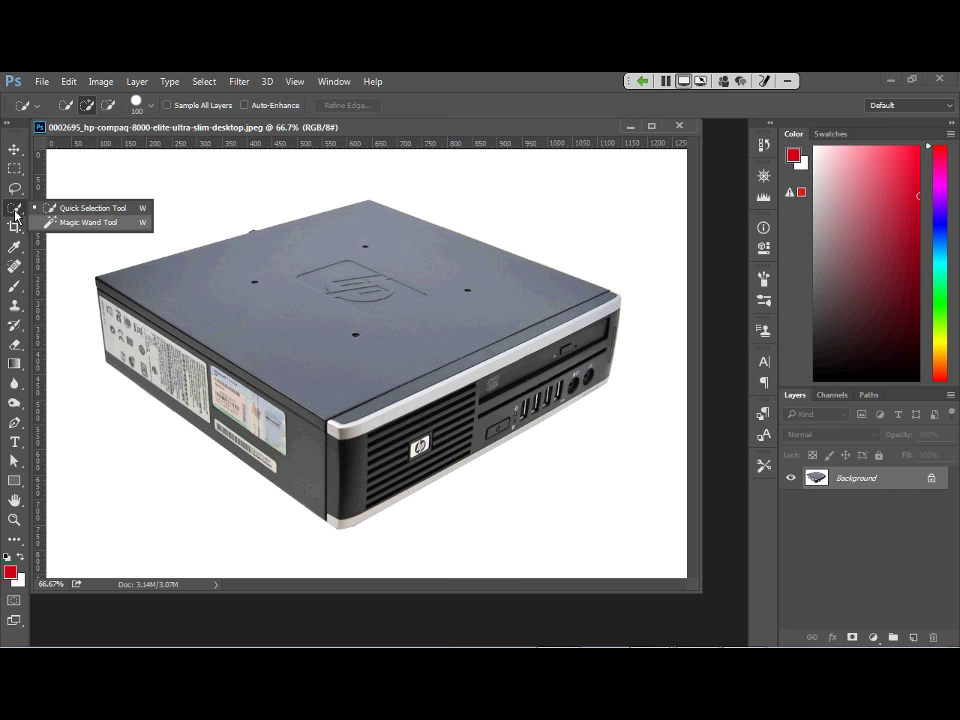
Switch to the Magic Wand, test it on the white background at tolerance 64, and reselect the background at tolerance 32.
click(66, 222)
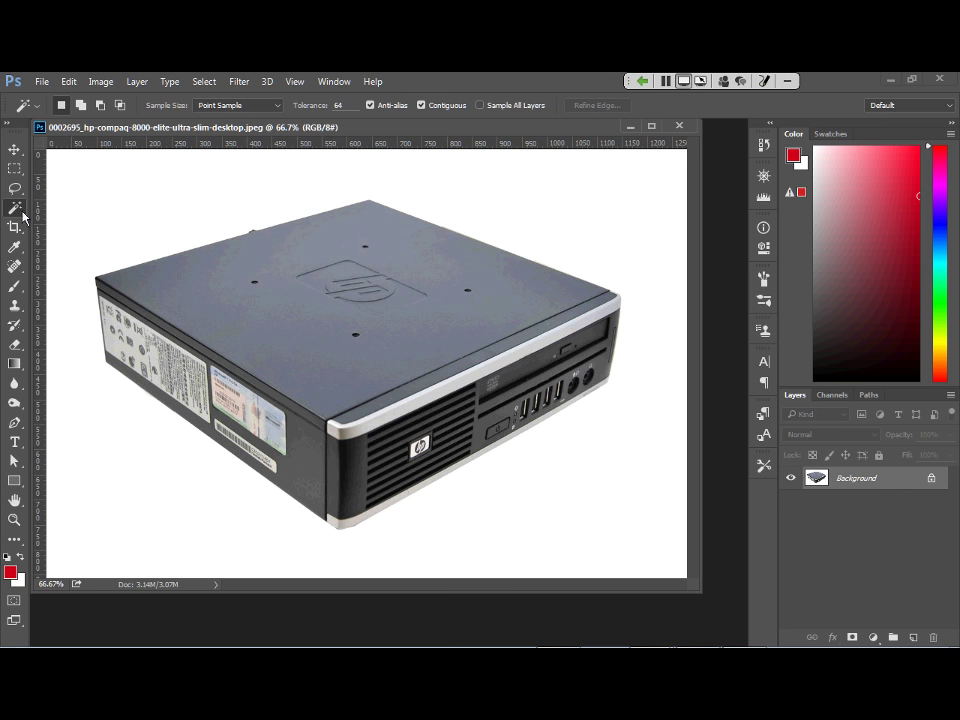
click(72, 206)
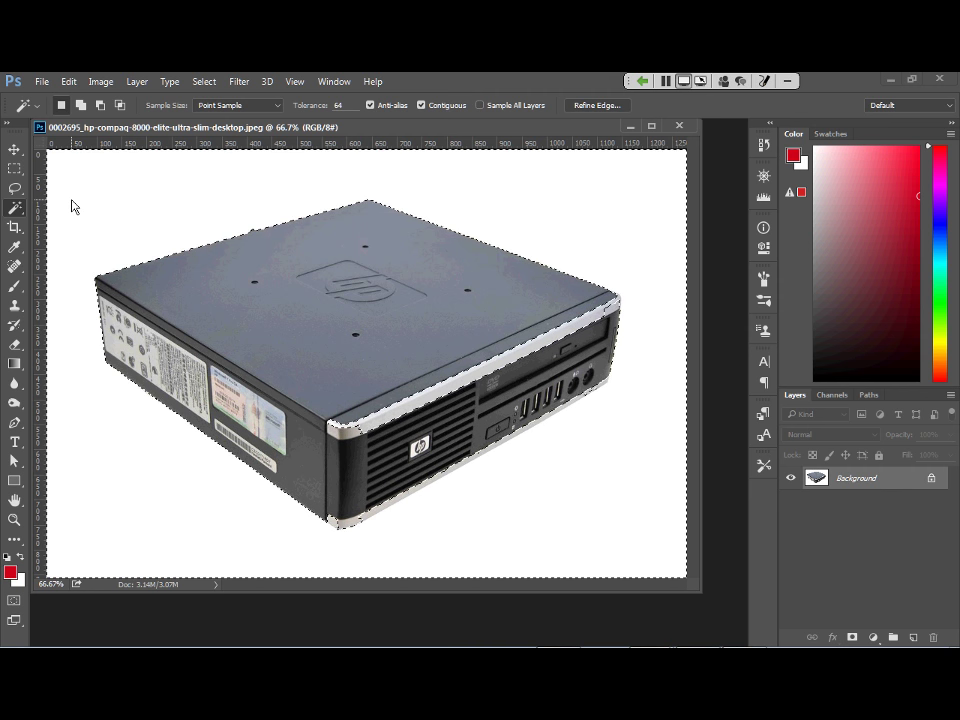
key(ctrl+d)
click(336, 105)
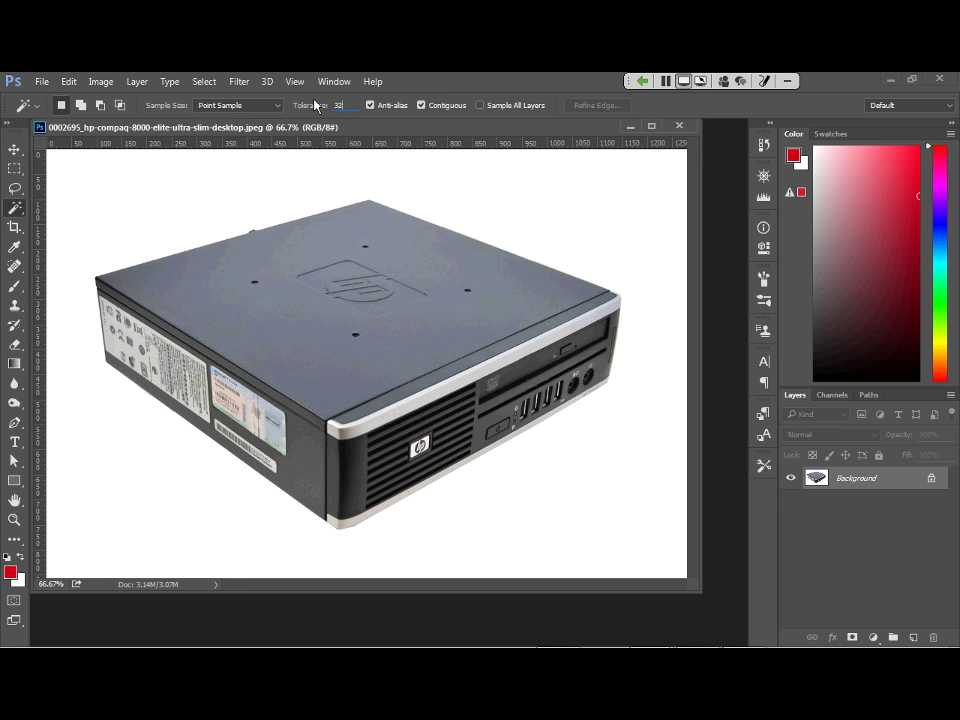
click(155, 202)
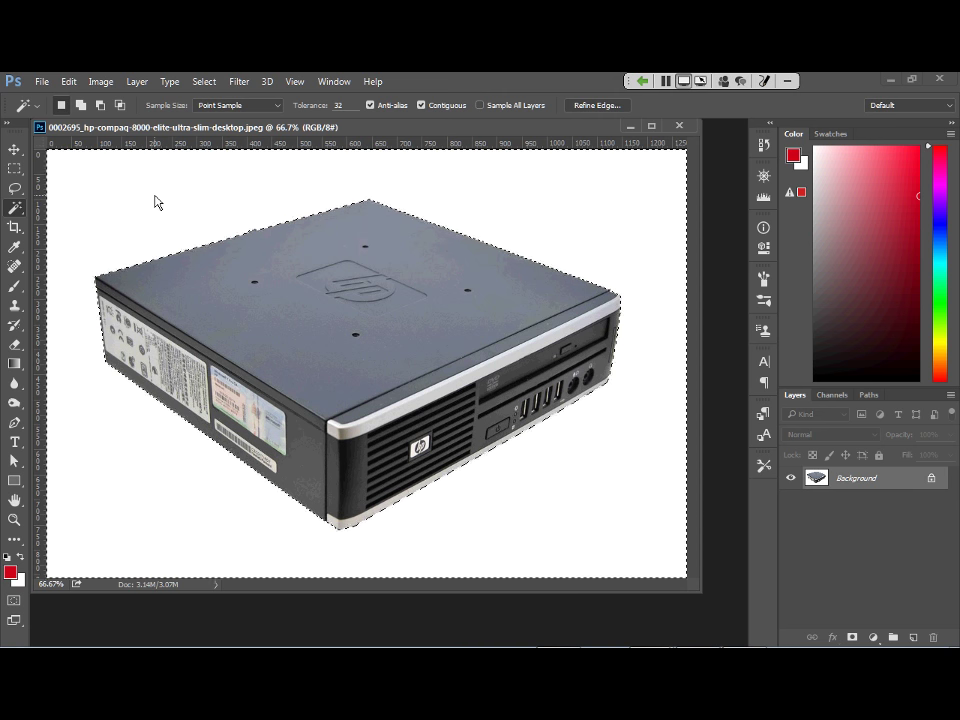
Invert the background selection so it covers the computer, and clear it.
click(197, 86)
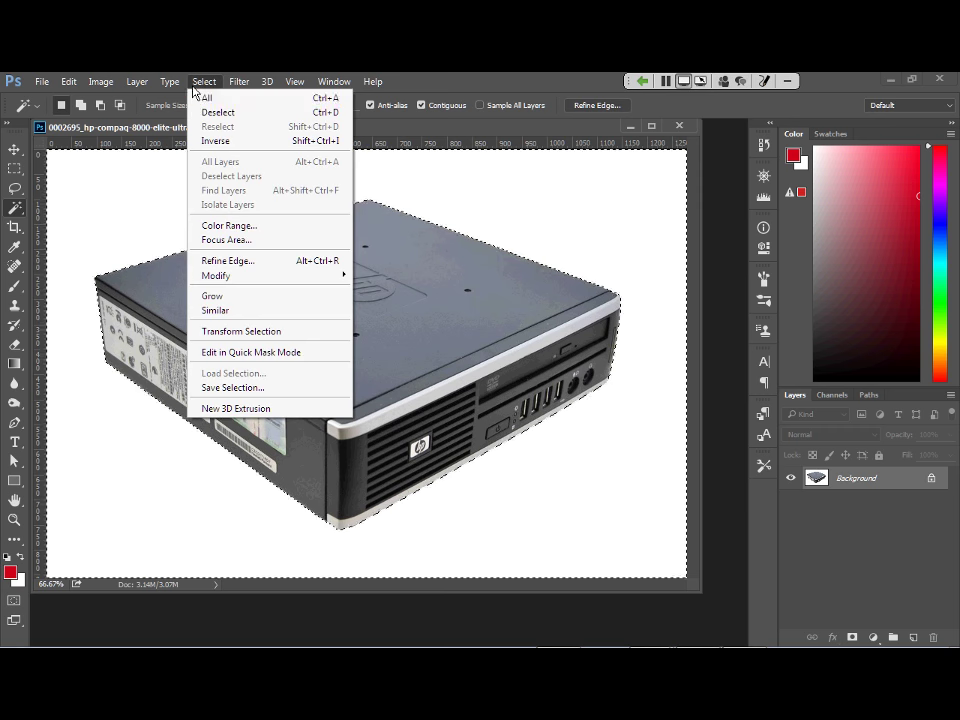
click(230, 141)
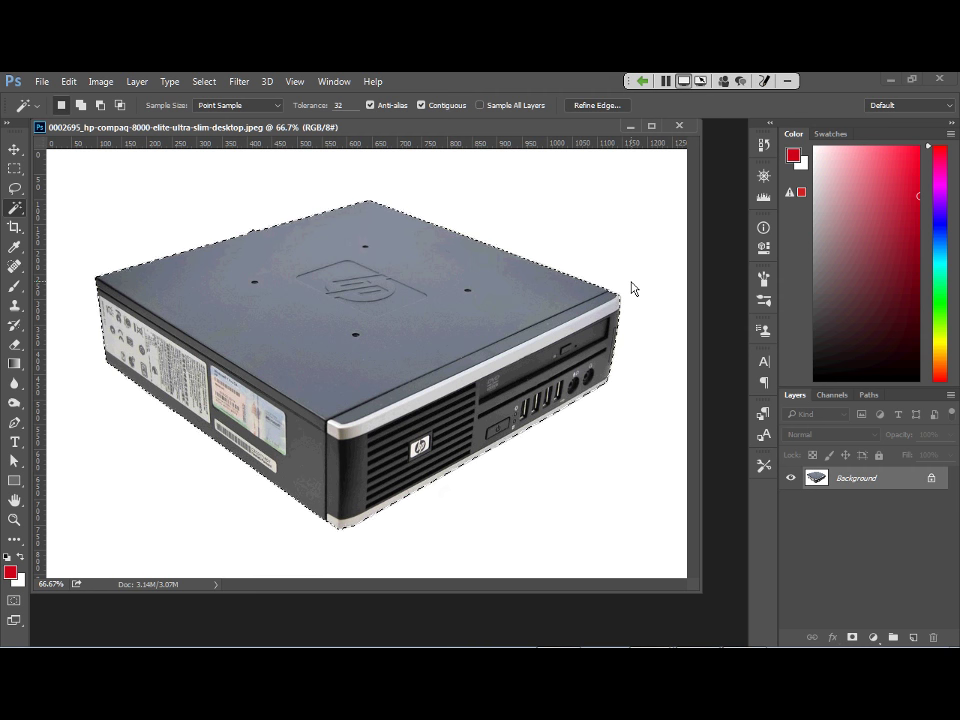
key(ctrl+d)
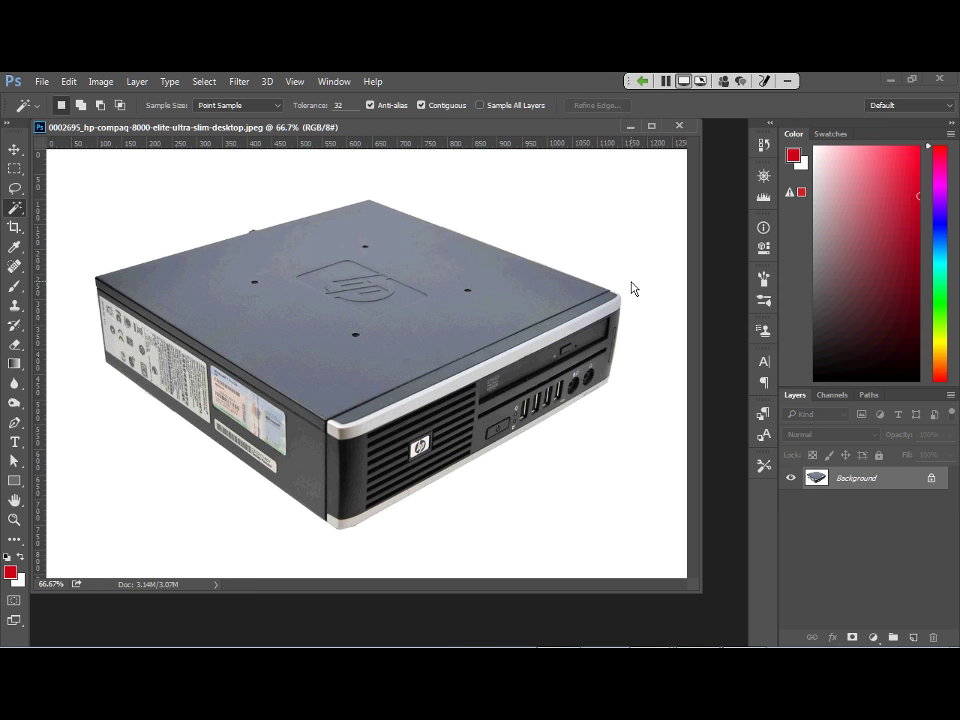
Select the white background with the Magic Wand and delete it after converting the locked Background into Layer 0.
click(116, 202)
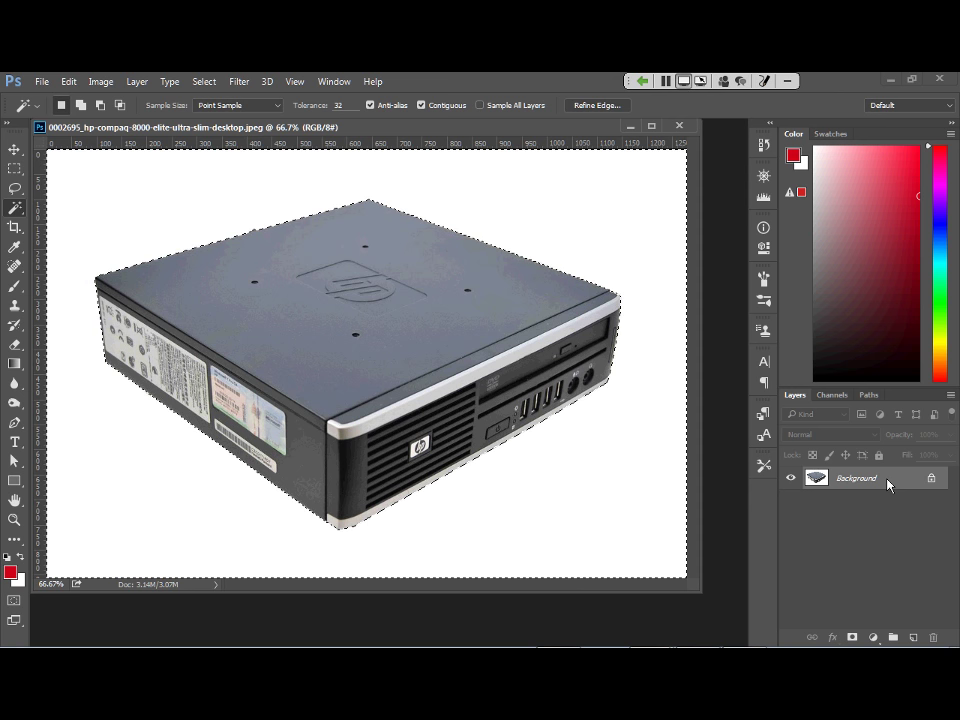
double_click(887, 480)
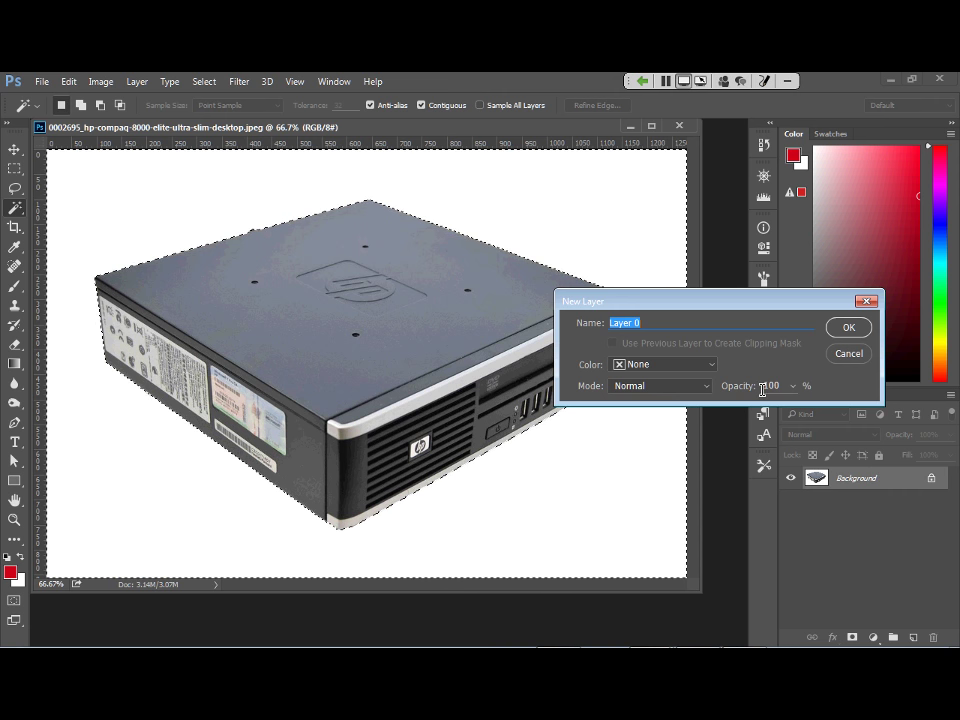
click(838, 333)
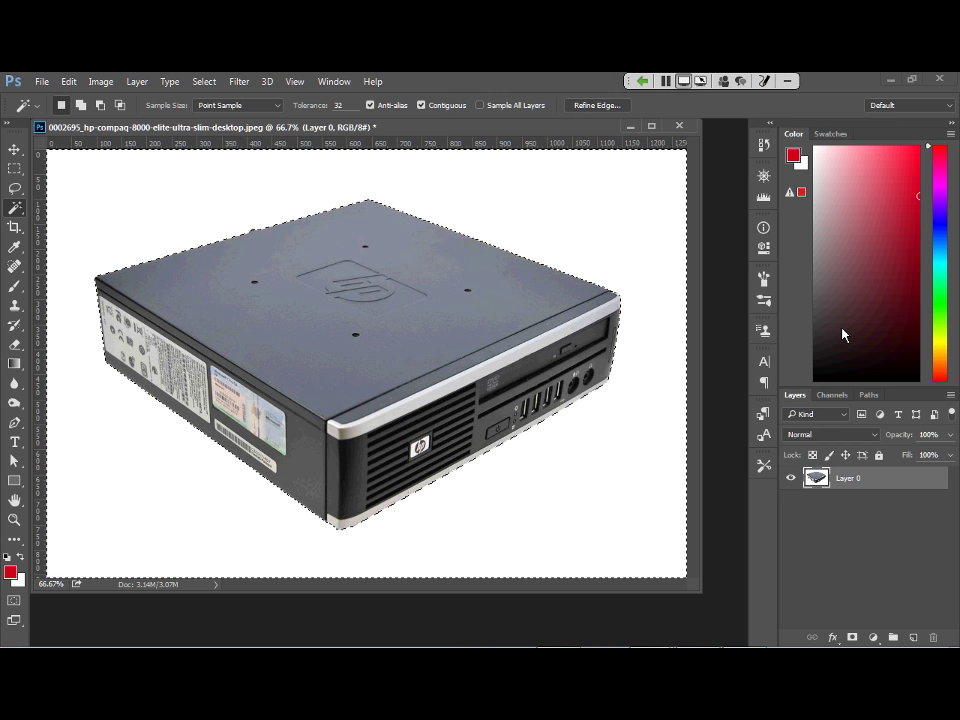
key(Delete)
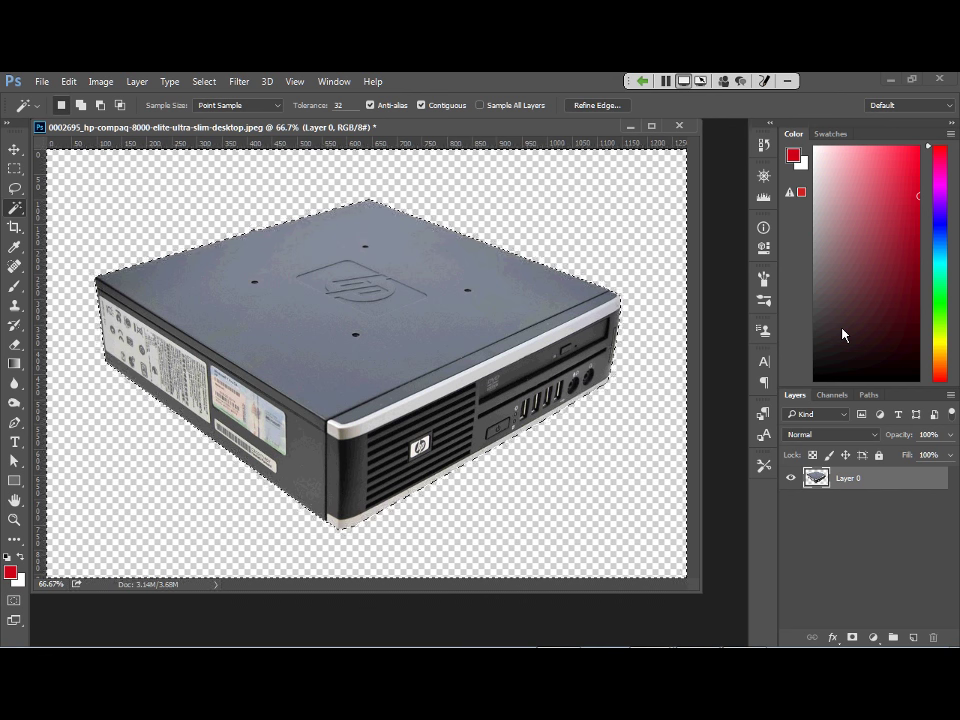
Show the document history, close the computer image without saving, and reopen its original JPEG from the slide 4 folder.
click(765, 146)
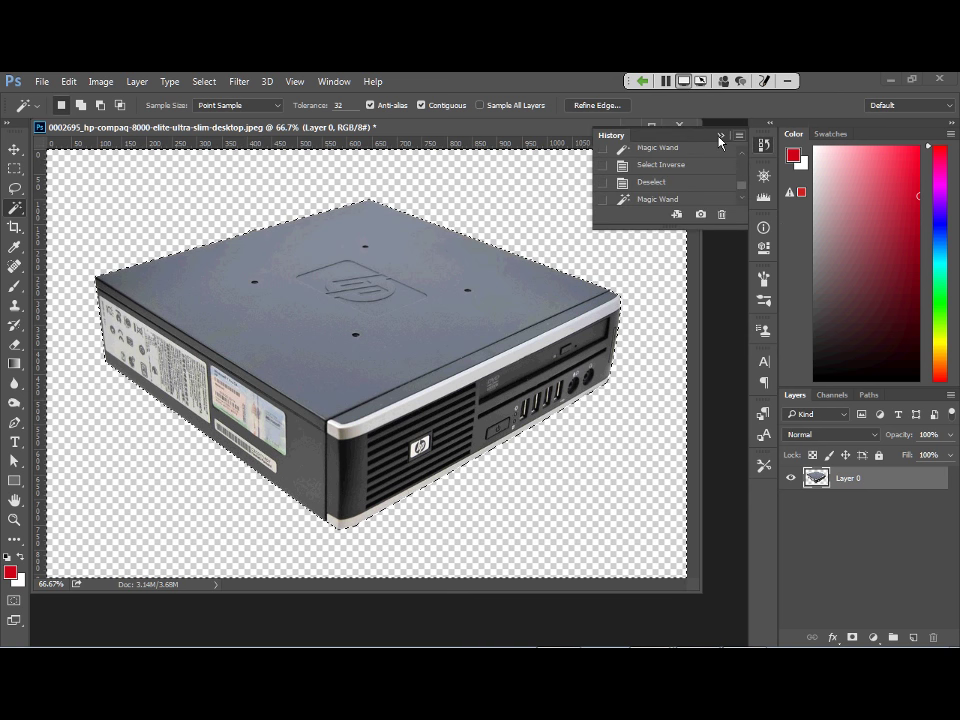
key(ctrl+w)
click(481, 307)
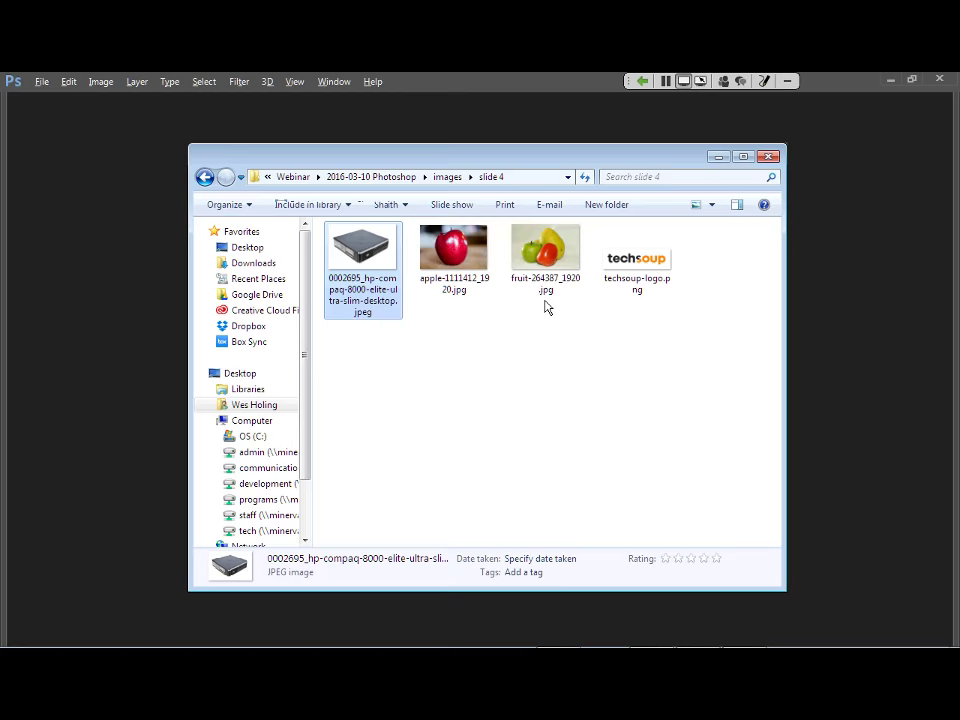
drag(362, 252, 143, 307)
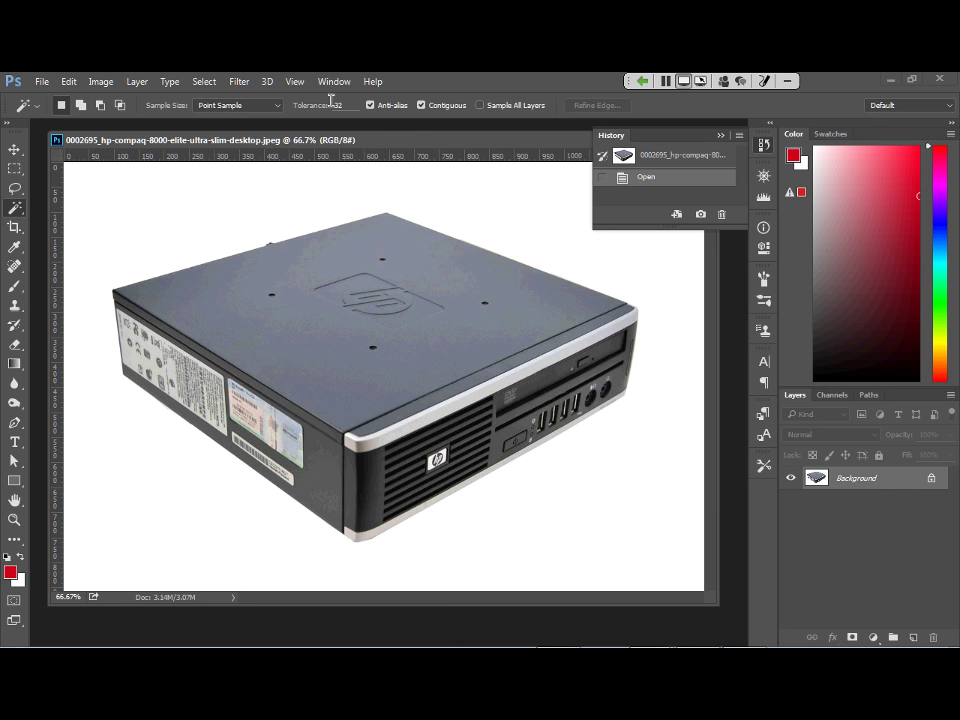
In the reopened image, unlock the Background as Layer 0, delete the white area selected with the Magic Wand, and deselect.
click(112, 230)
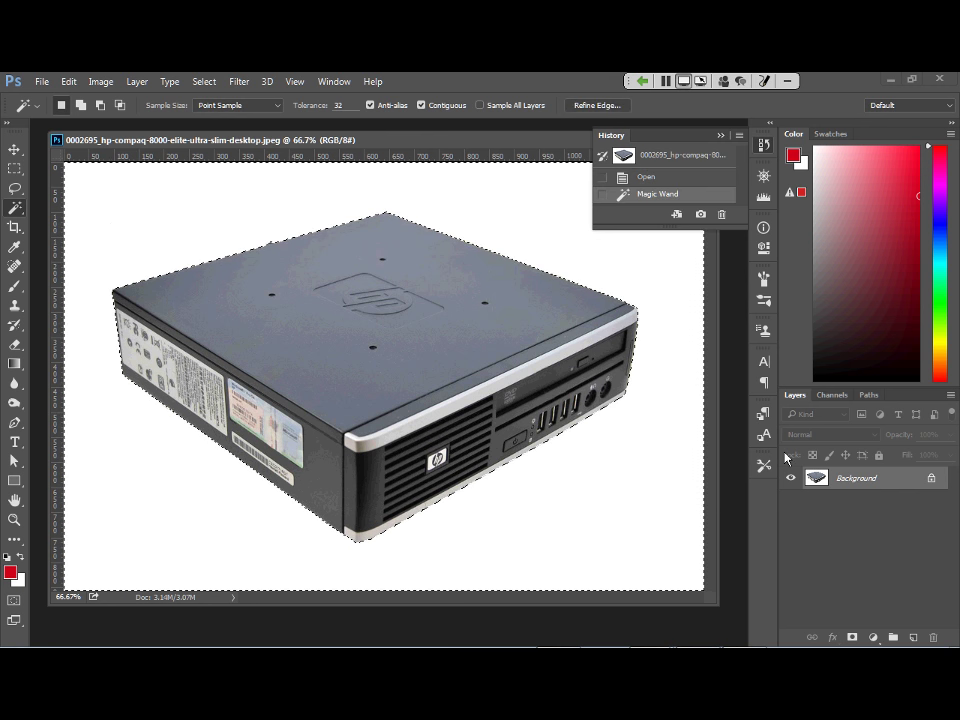
double_click(903, 483)
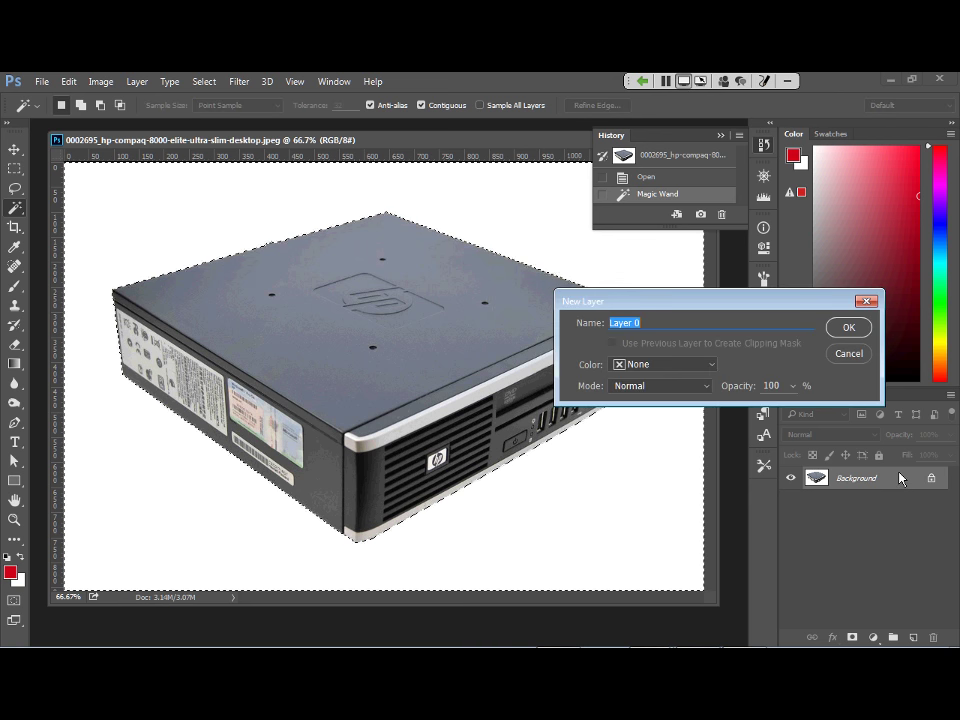
click(850, 331)
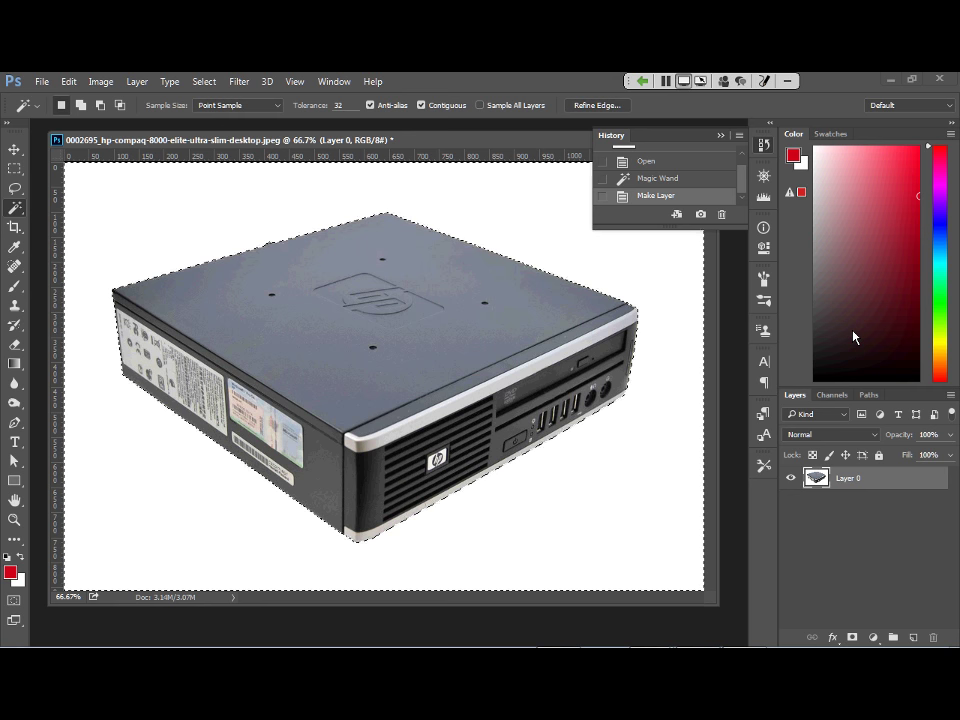
key(Delete)
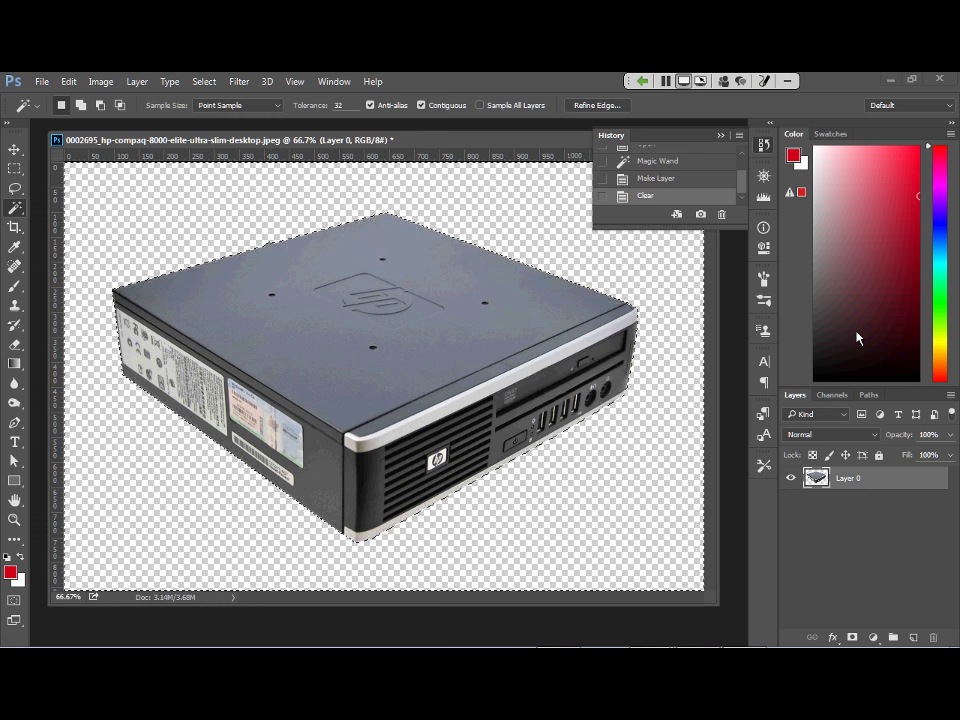
key(ctrl+d)
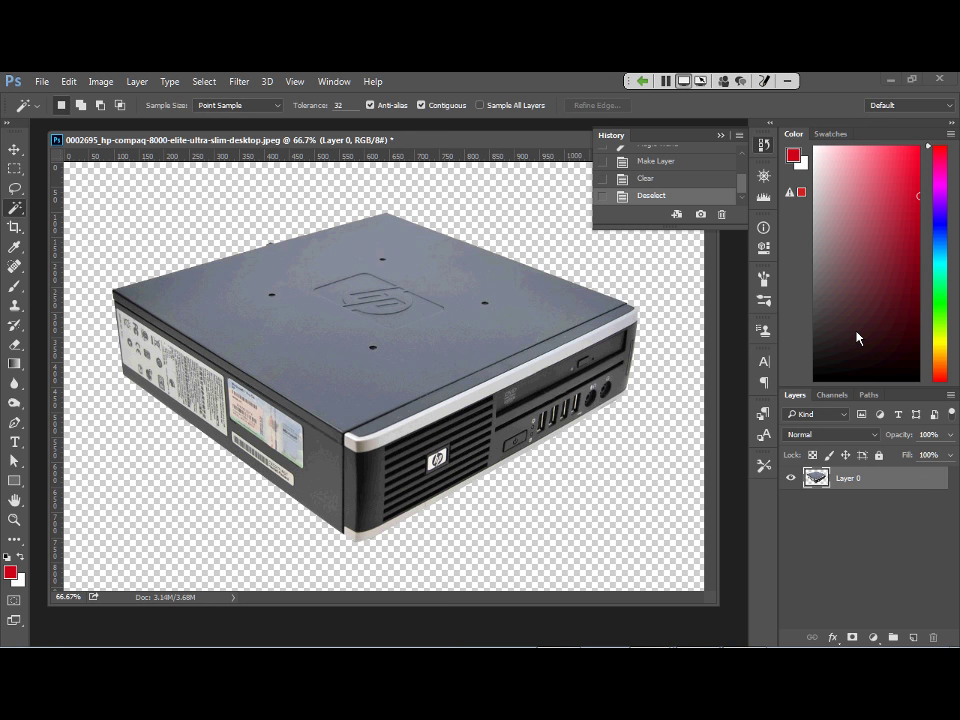
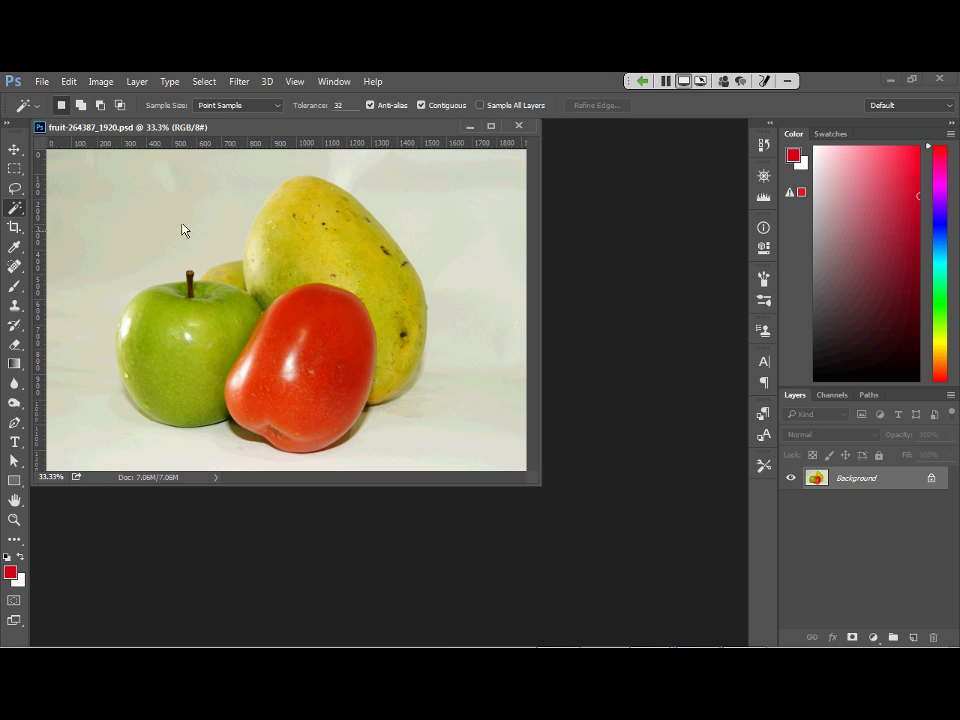
Start a Color Range selection of the red fruit and try Fuzziness values of 22 and 104.
click(201, 81)
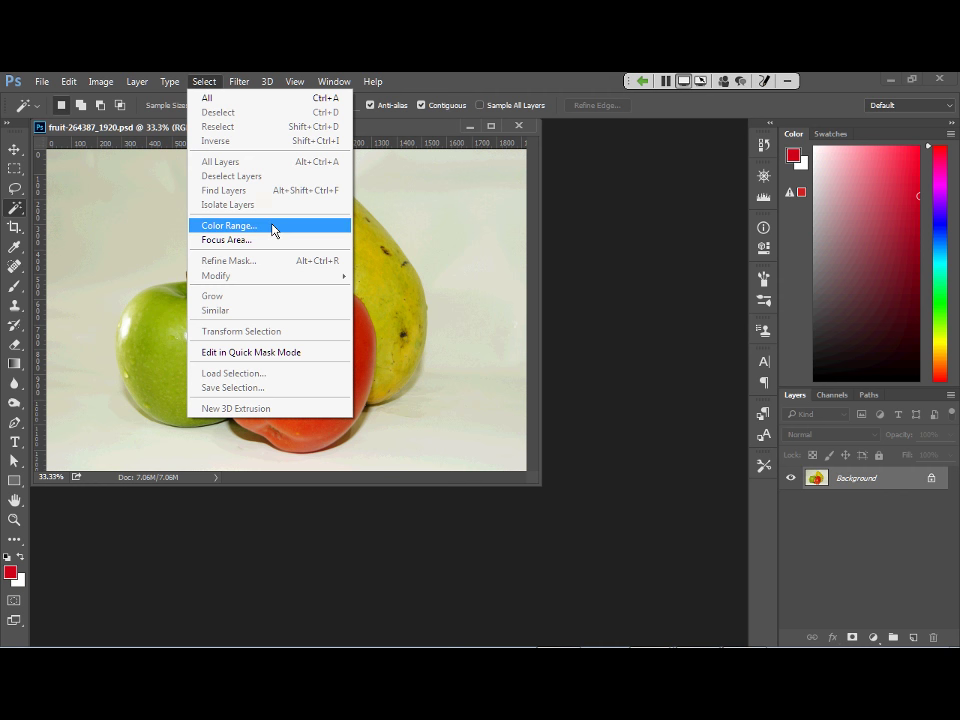
click(272, 231)
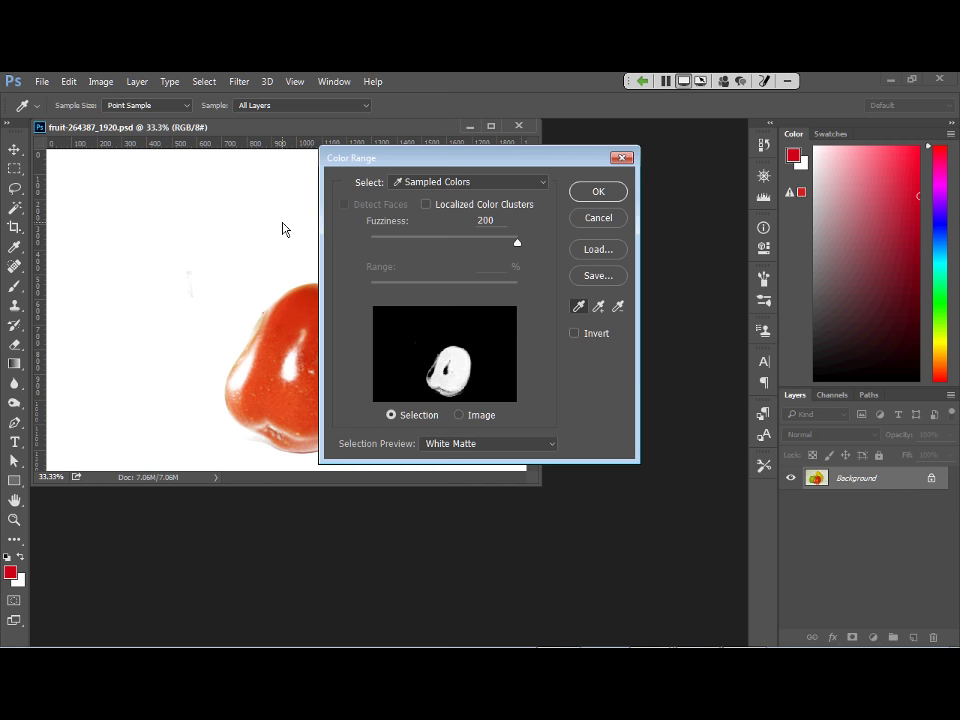
drag(429, 158, 593, 171)
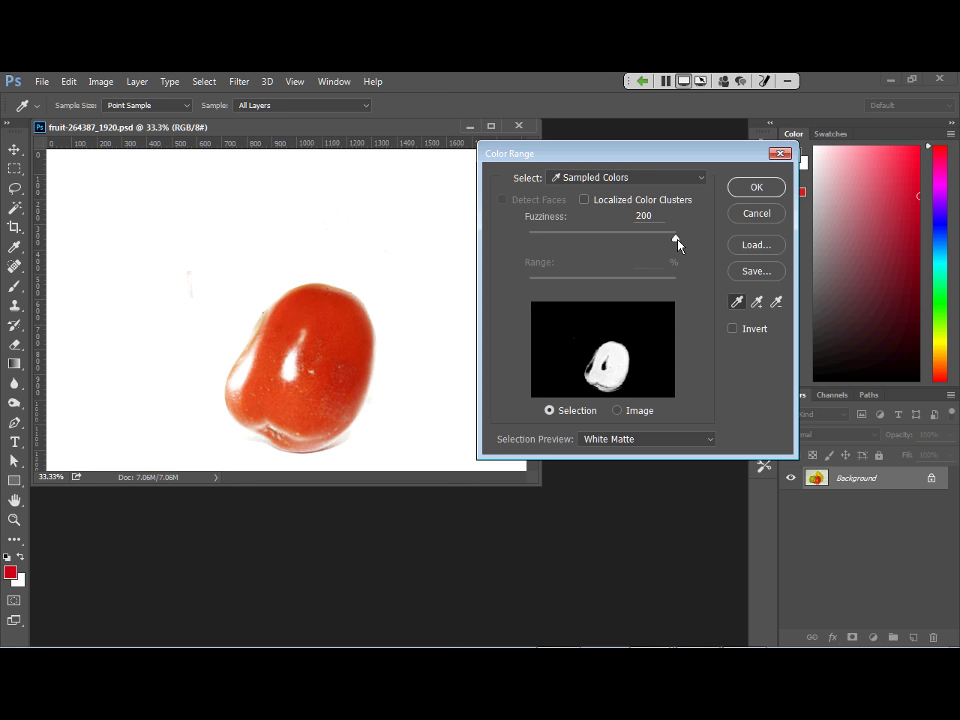
drag(677, 243, 546, 245)
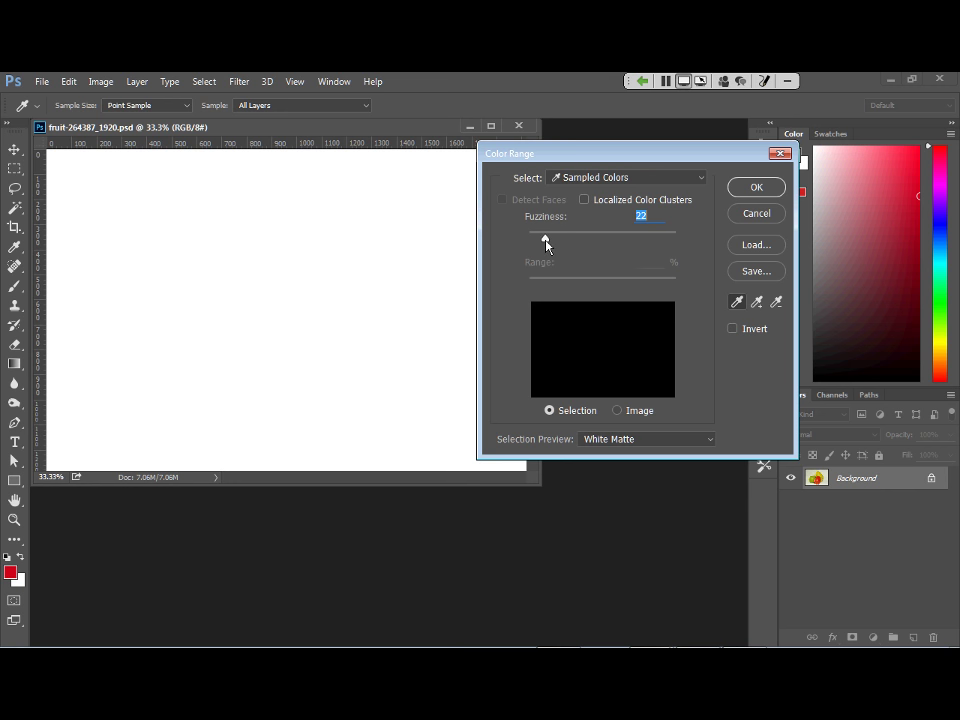
drag(546, 245, 607, 243)
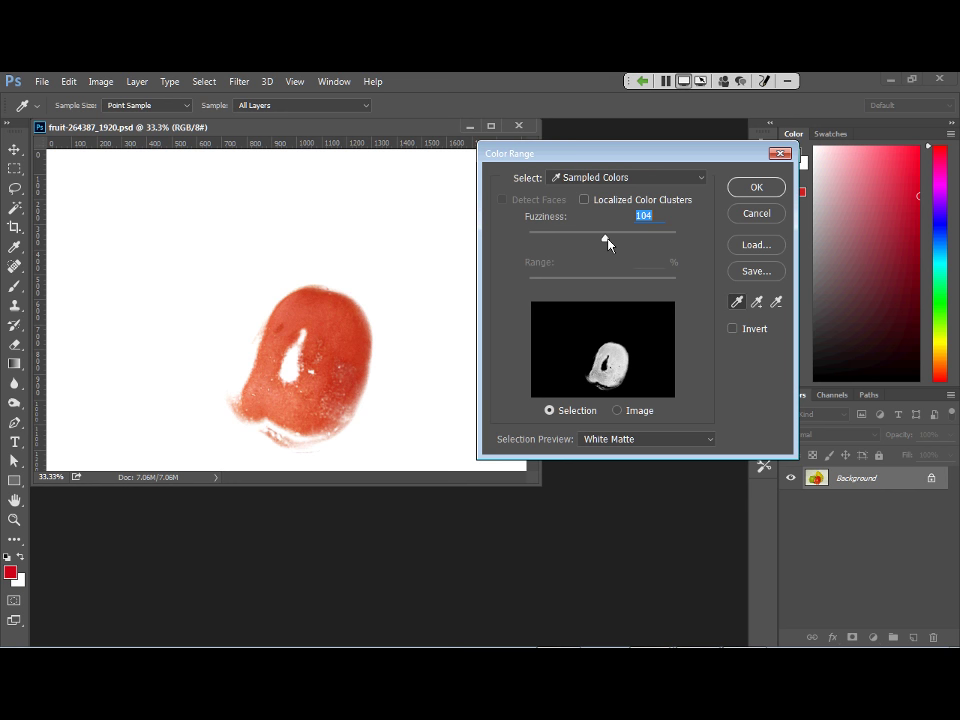
Sample the yellow fruit and the green apple for Color Range, try a Fuzziness of 122, and discard the selection.
click(358, 258)
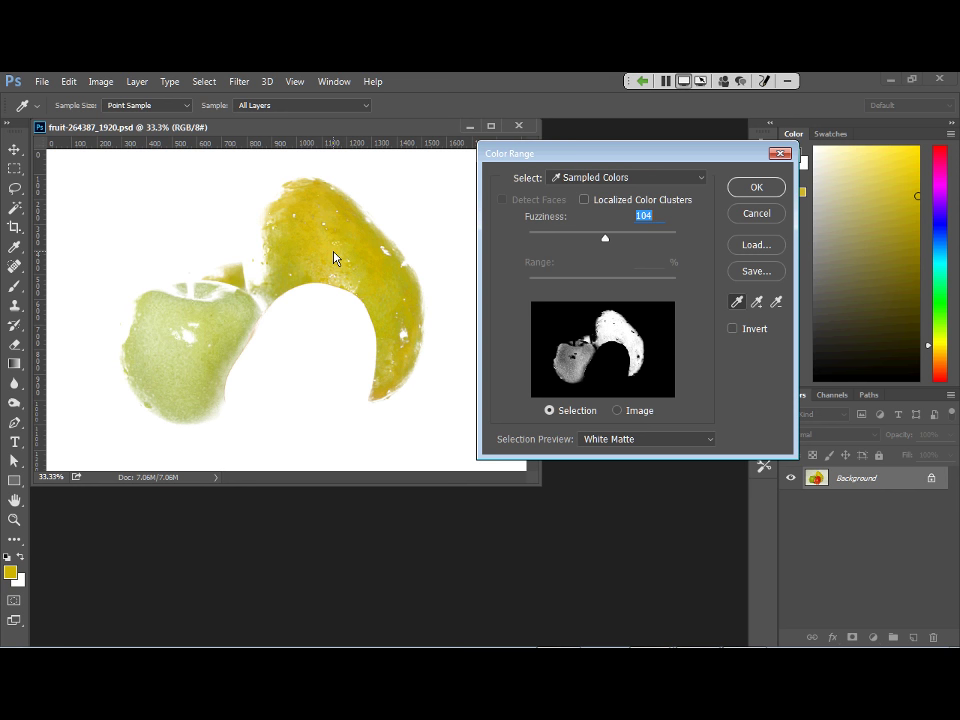
click(176, 326)
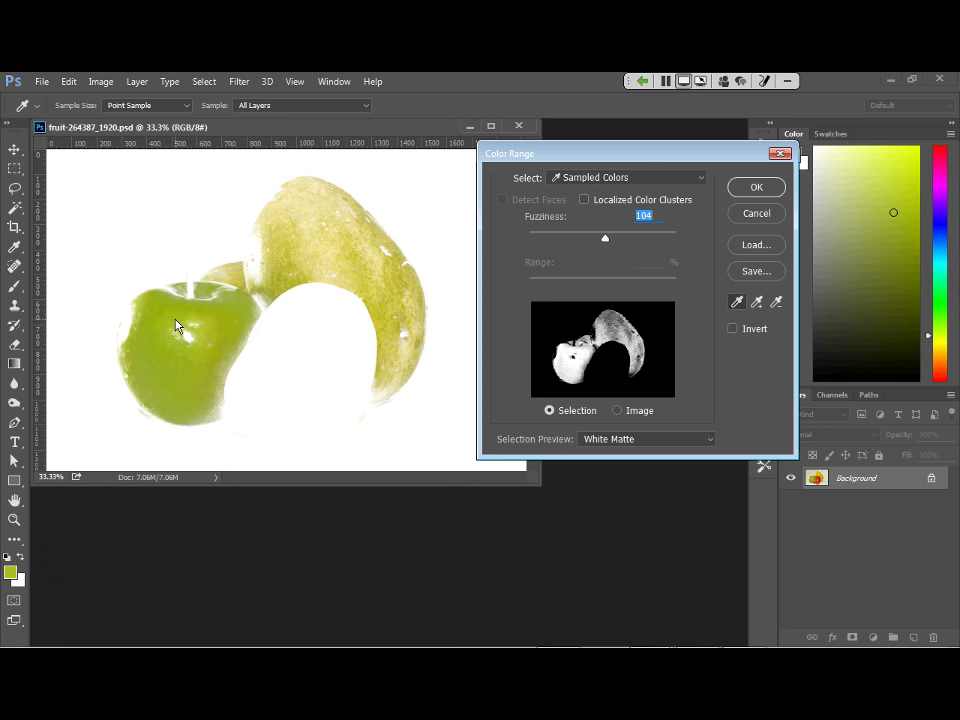
mouse_move(604, 243)
mouse_down()
mouse_move(632, 240)
mouse_move(583, 240)
mouse_move(618, 240)
mouse_up()
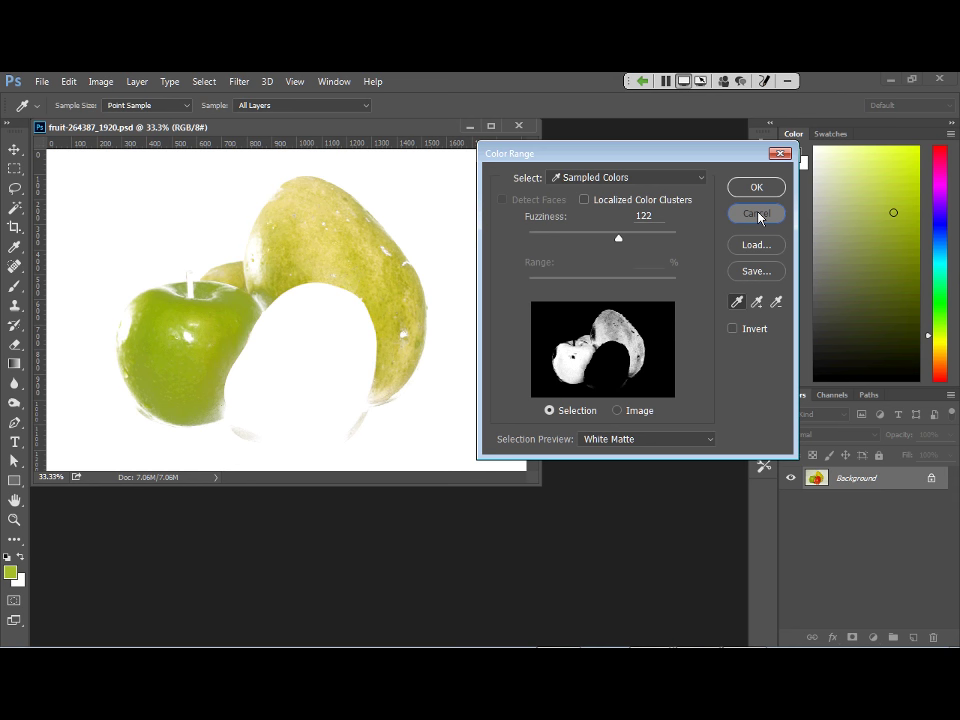
click(757, 215)
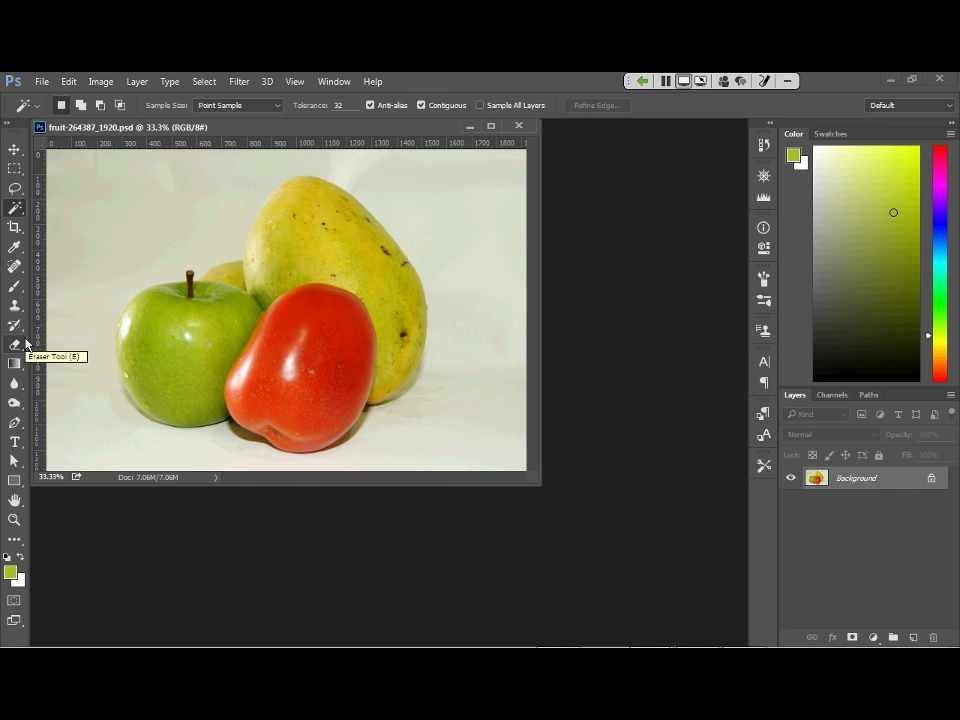
Draw a closed, curved Pen path around the small yellow fruit area behind the green apple, and show the document's paths.
click(15, 423)
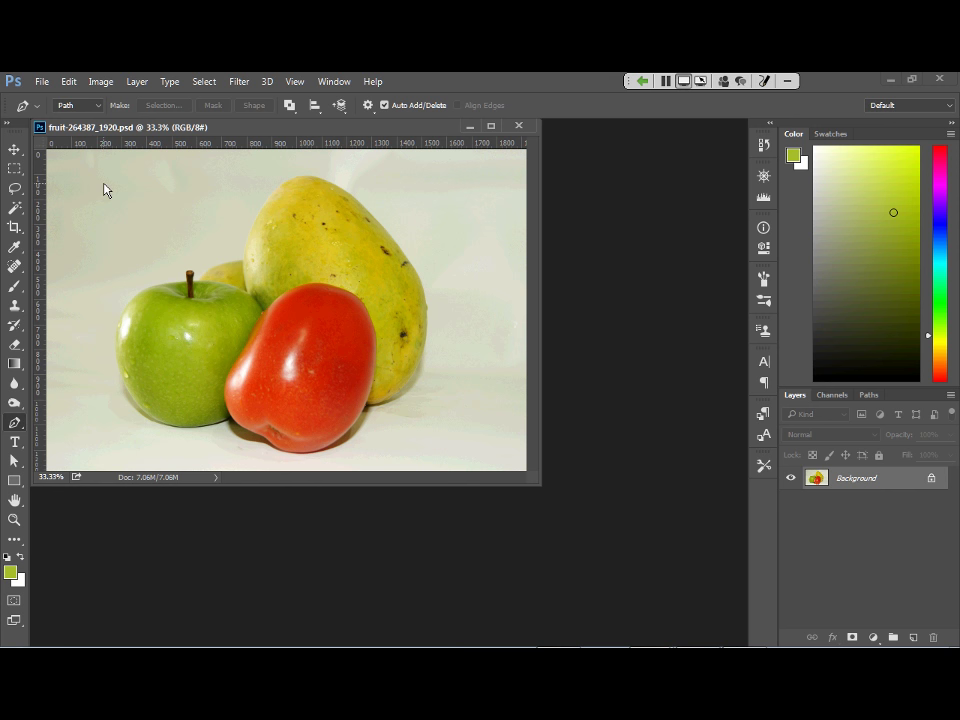
click(200, 282)
click(243, 262)
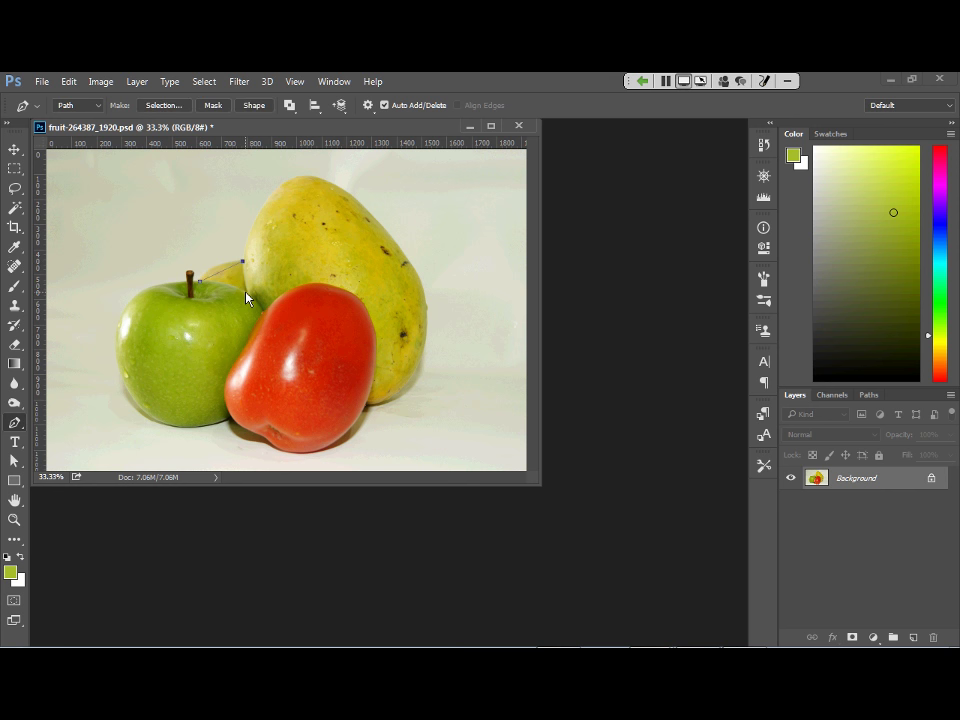
click(249, 294)
drag(223, 273, 245, 272)
click(869, 395)
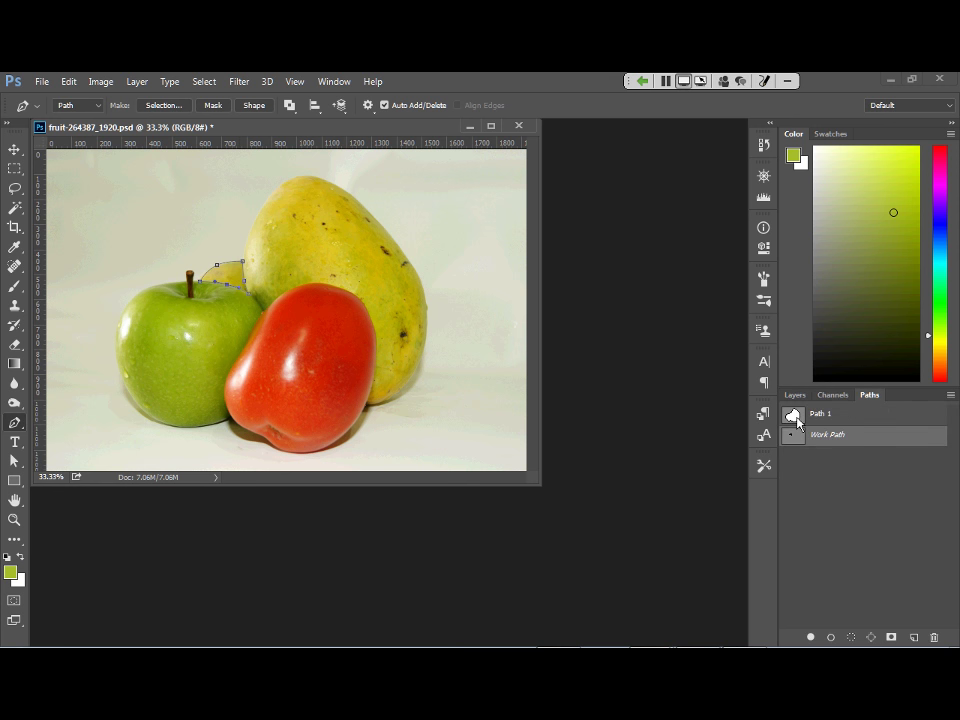
Load the saved fruit outline, Path 1, as a selection around the whole fruit group.
click(798, 418)
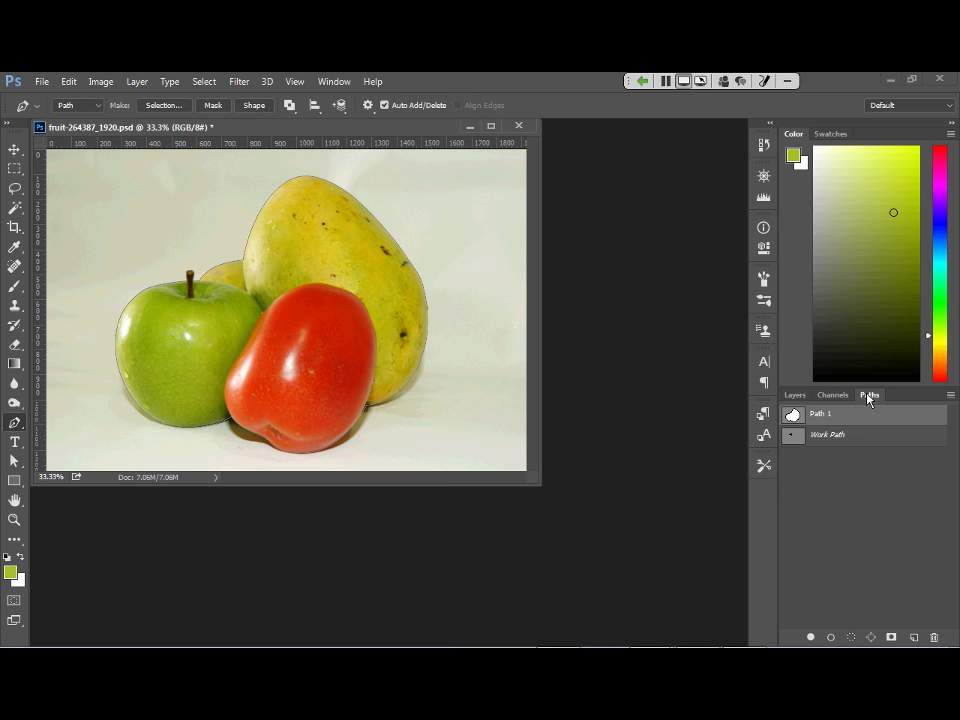
click(792, 396)
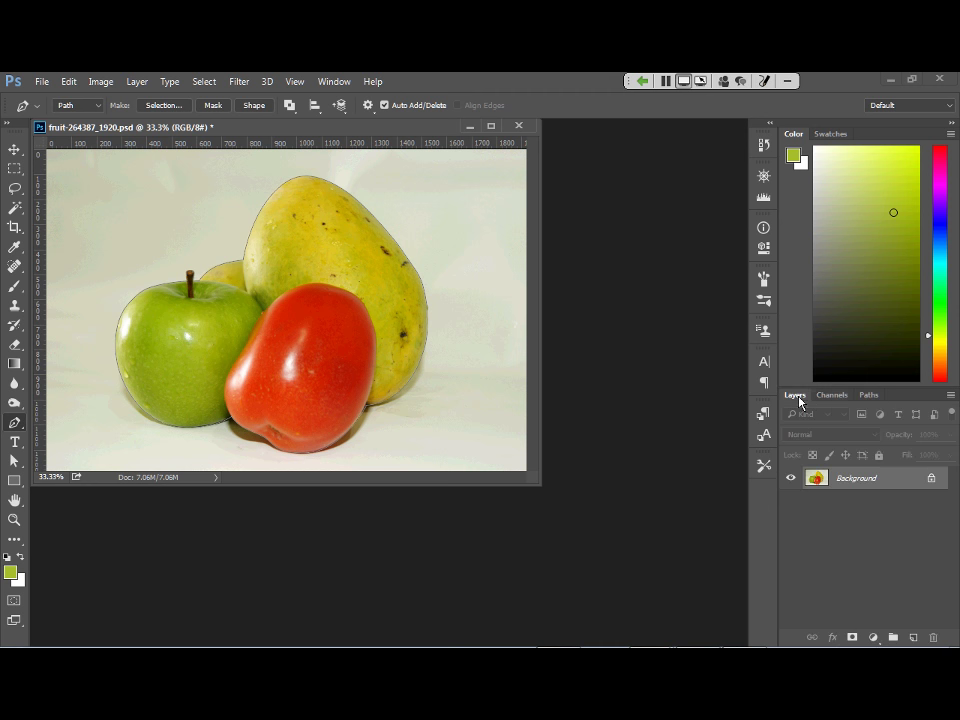
click(867, 396)
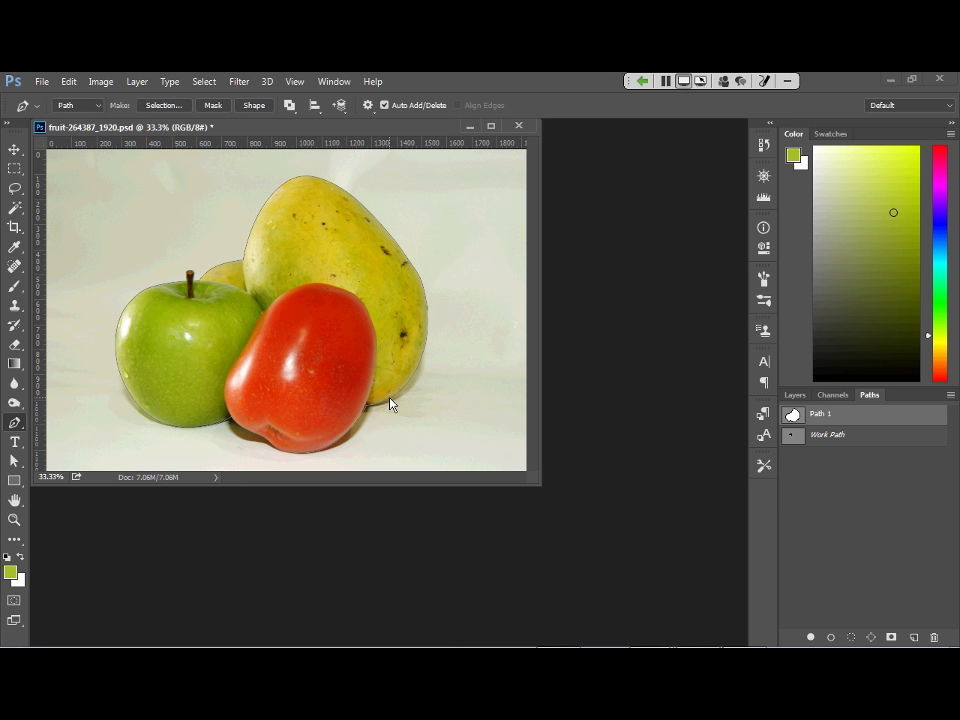
key(ctrl+h)
ctrl+click(793, 416)
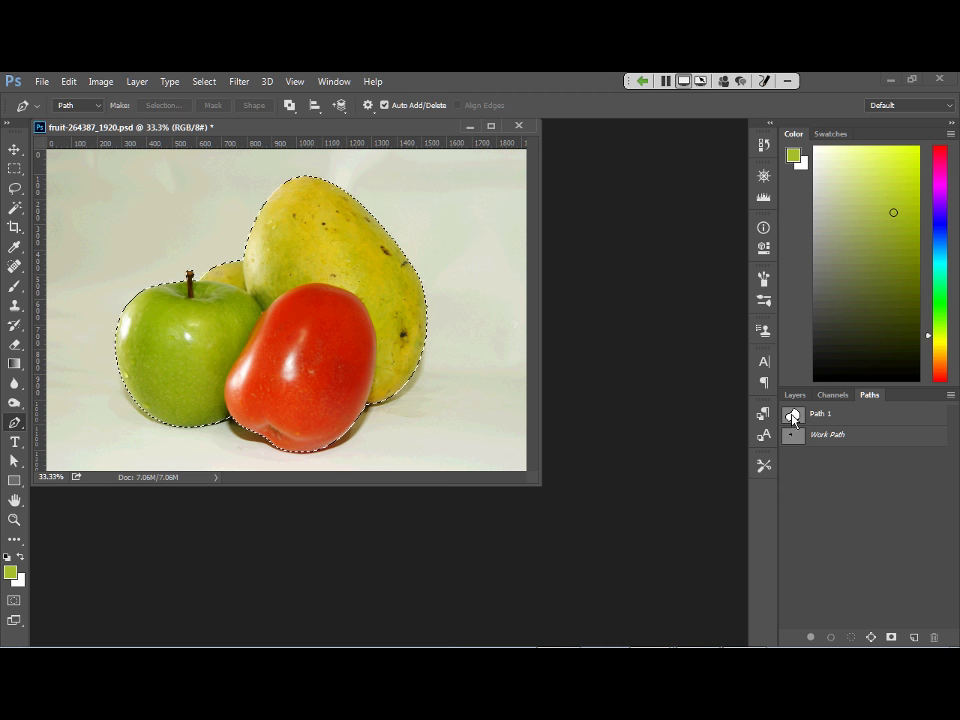
Create a new white document at the Clipboard size of 1252 × 1107 pixels and paste the copied fruit on a new layer.
click(42, 81)
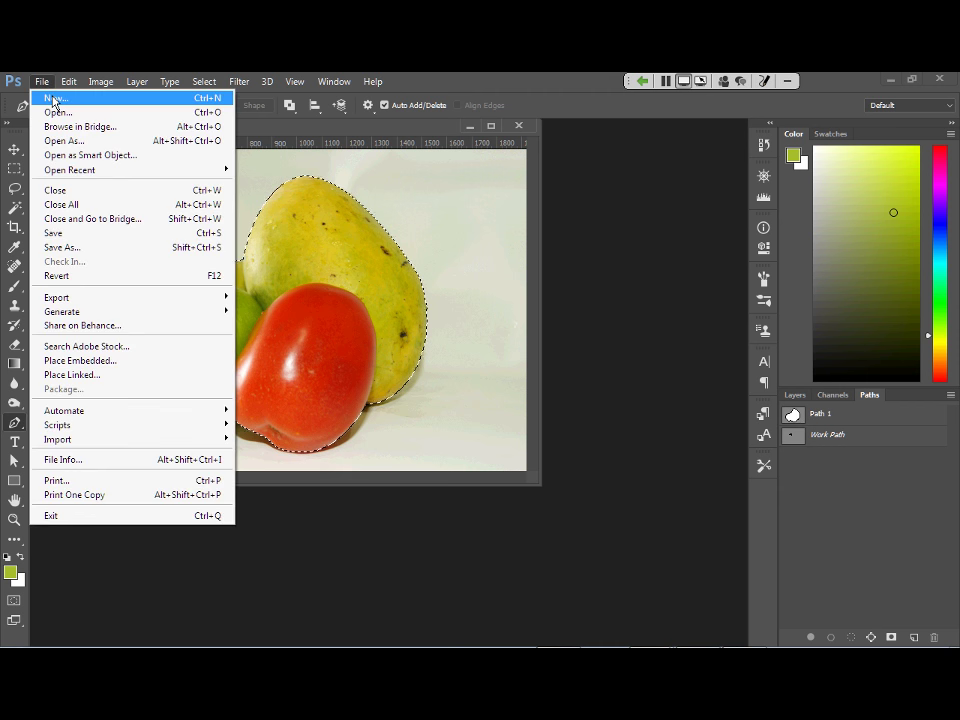
click(54, 100)
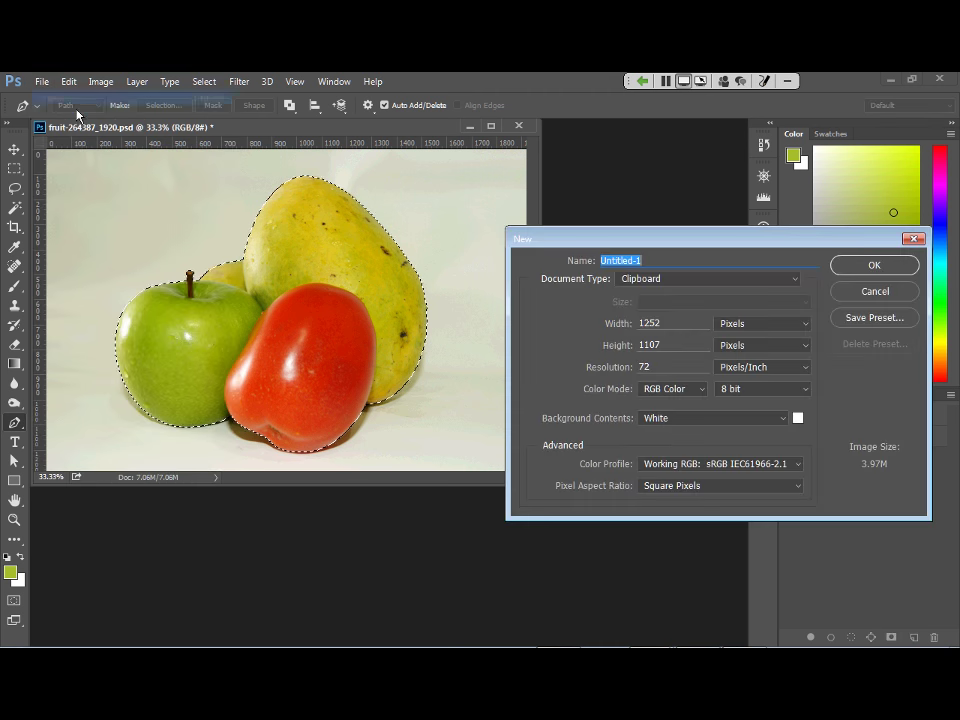
key(Return)
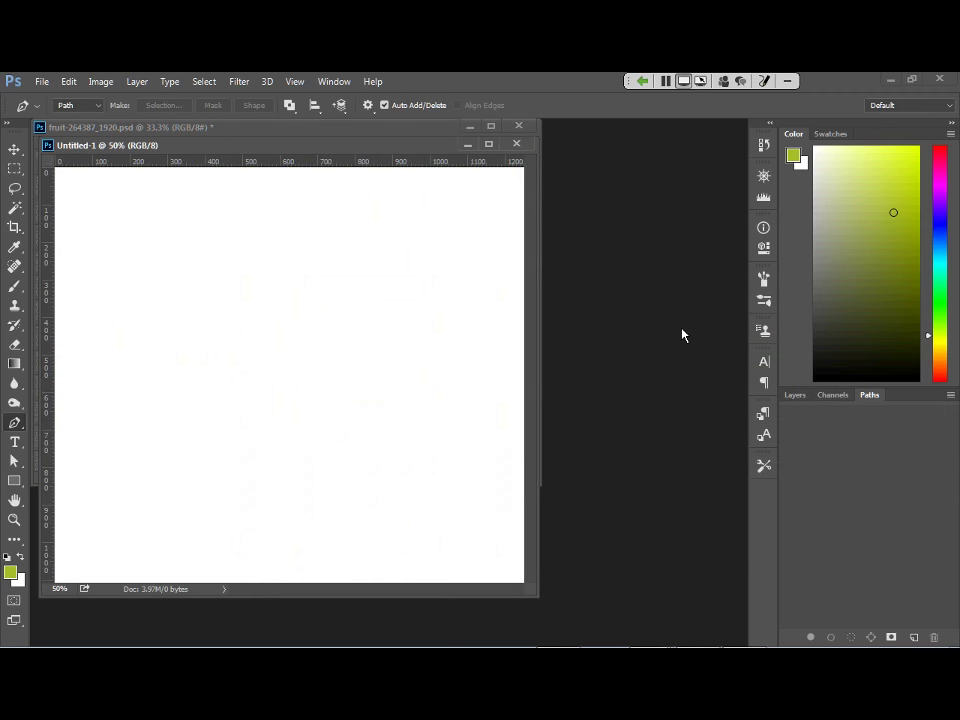
key(ctrl+shift+alt+n)
key(ctrl+v)
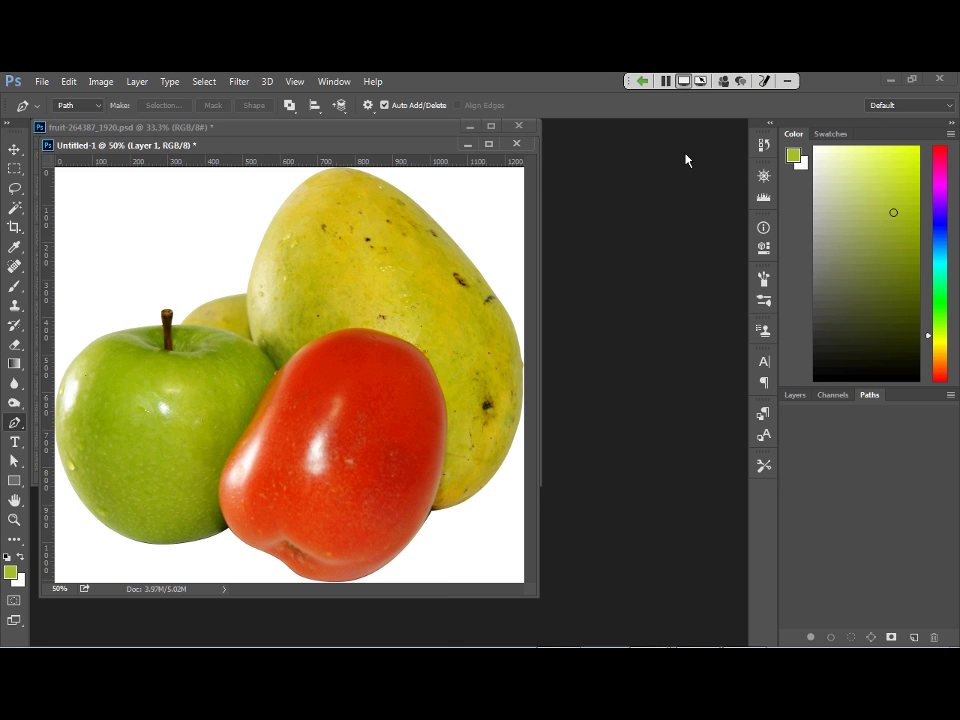
click(643, 85)
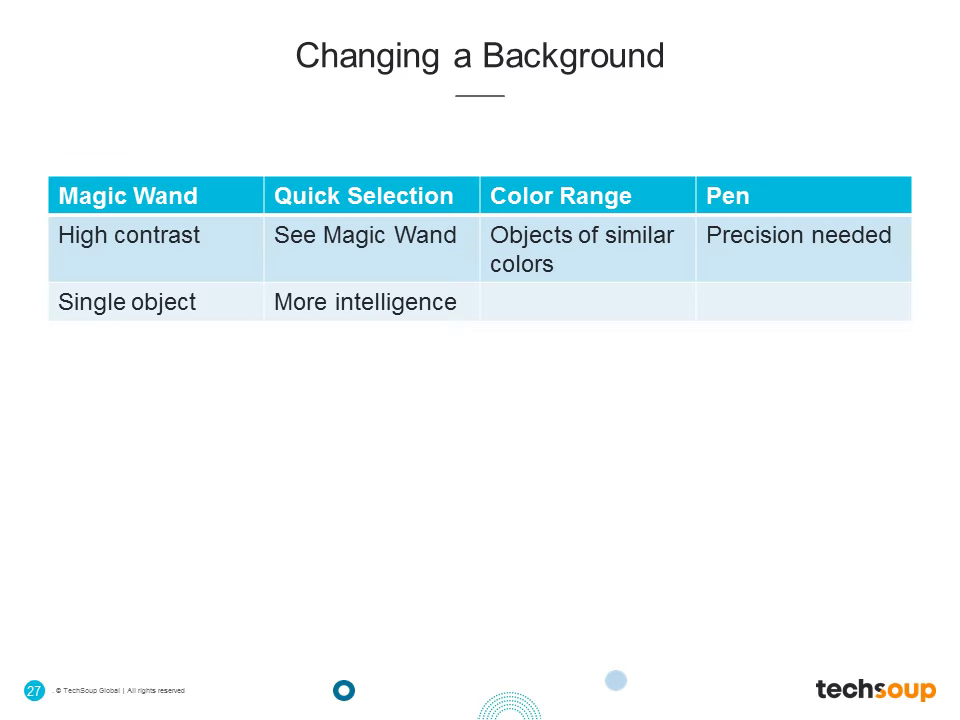
key(Right)
key(Right)
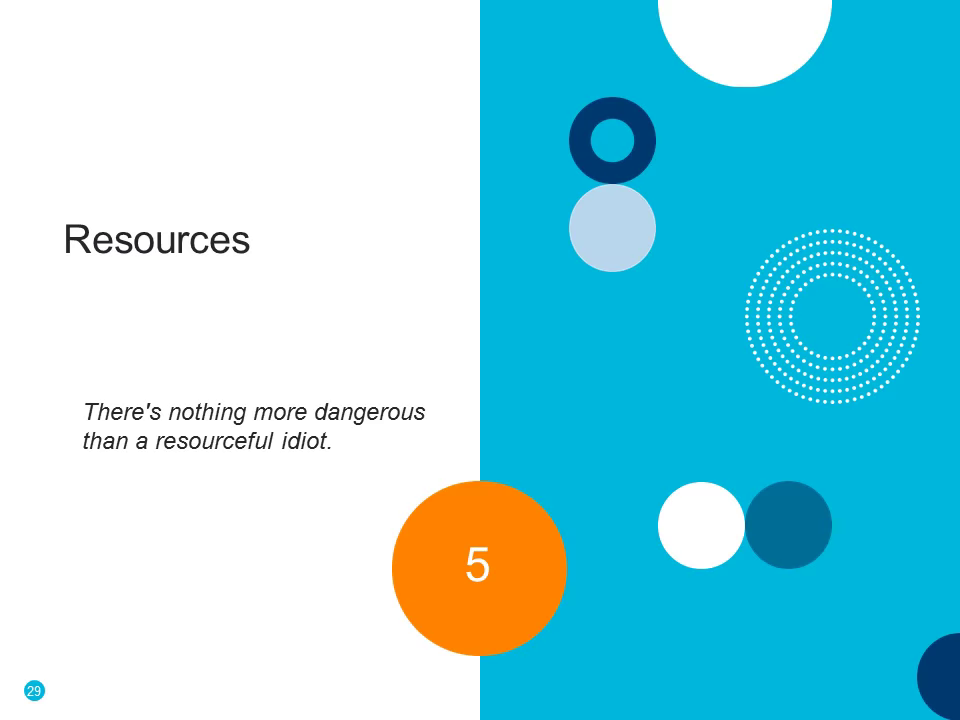
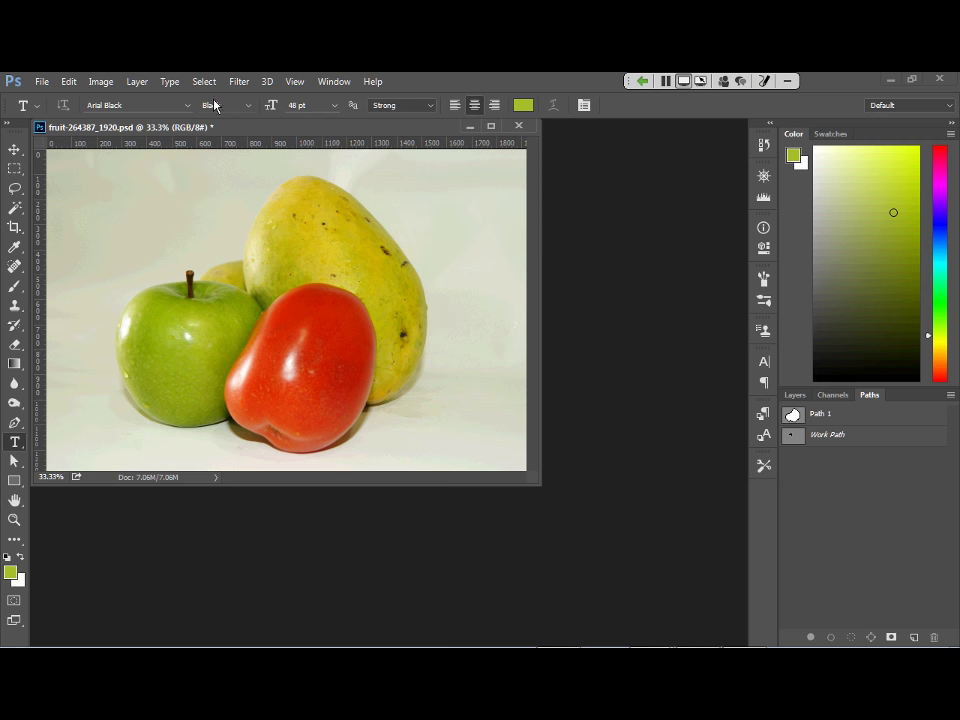
Set the Type tool to Arial Regular with left alignment and the dark orange text color a64700.
click(151, 105)
text(Arial)
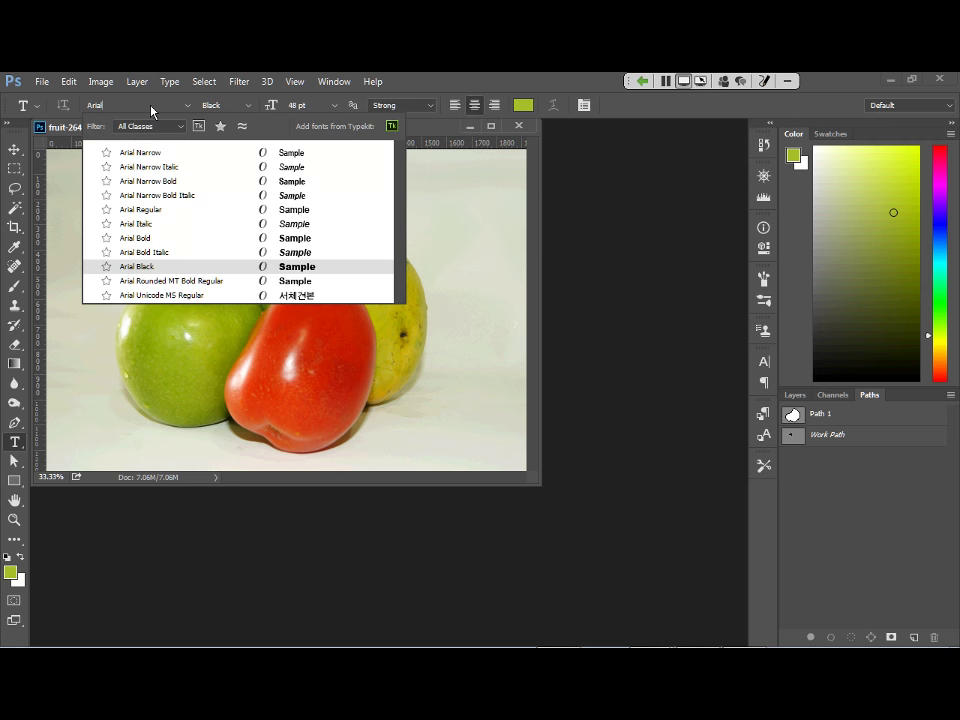
click(153, 211)
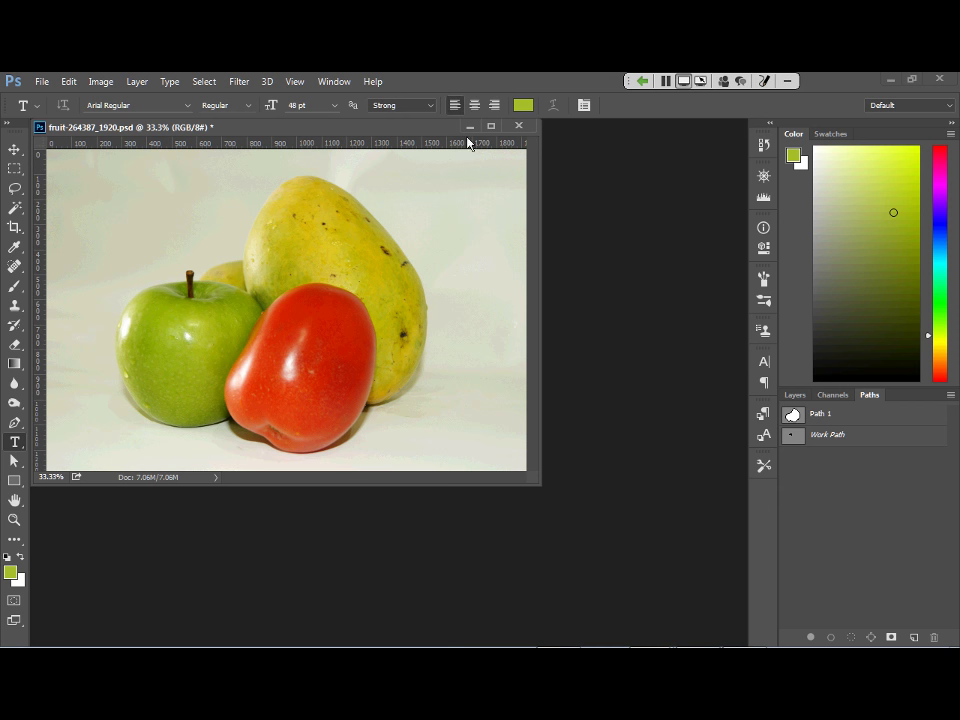
click(523, 105)
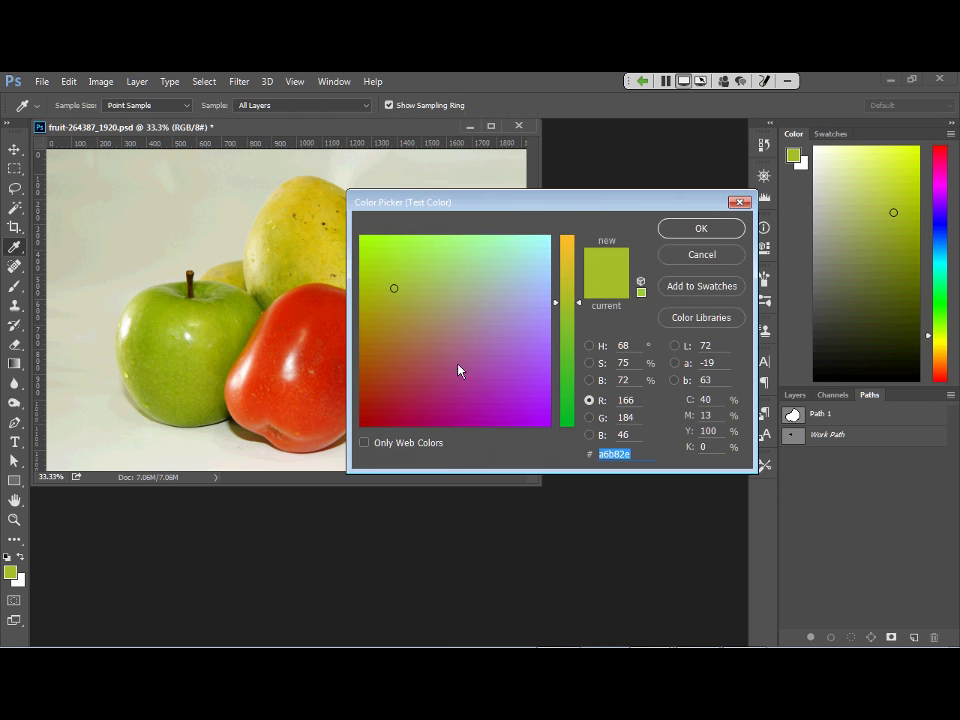
mouse_move(384, 389)
mouse_down()
mouse_move(379, 369)
mouse_move(361, 377)
mouse_up()
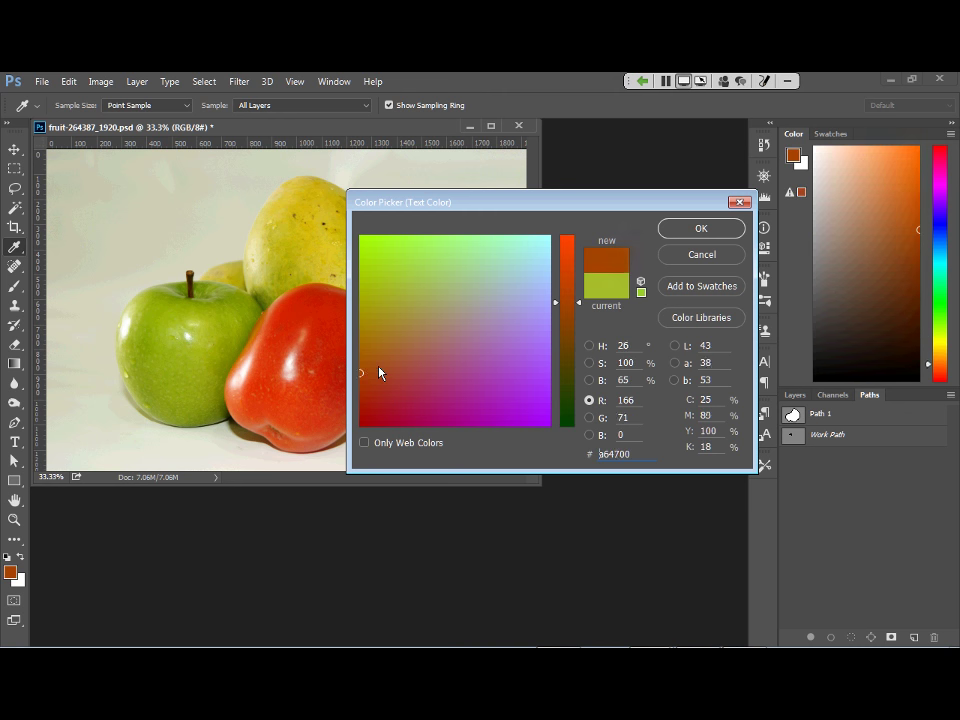
click(701, 229)
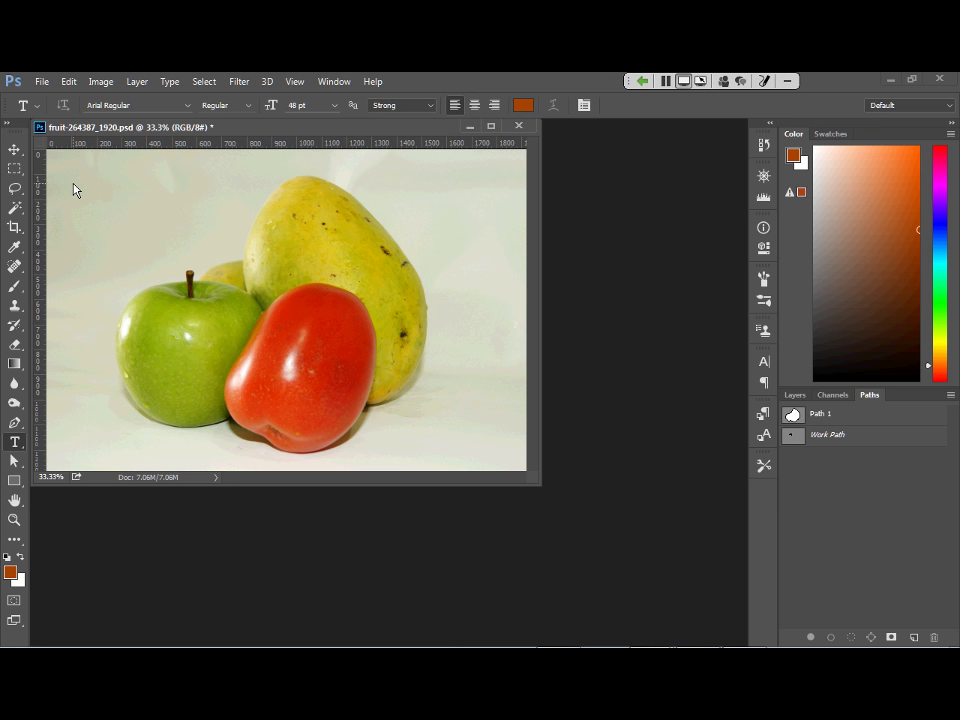
Add the text "Eat more fruit!" in the upper-left area of the fruit photo and commit it.
click(73, 189)
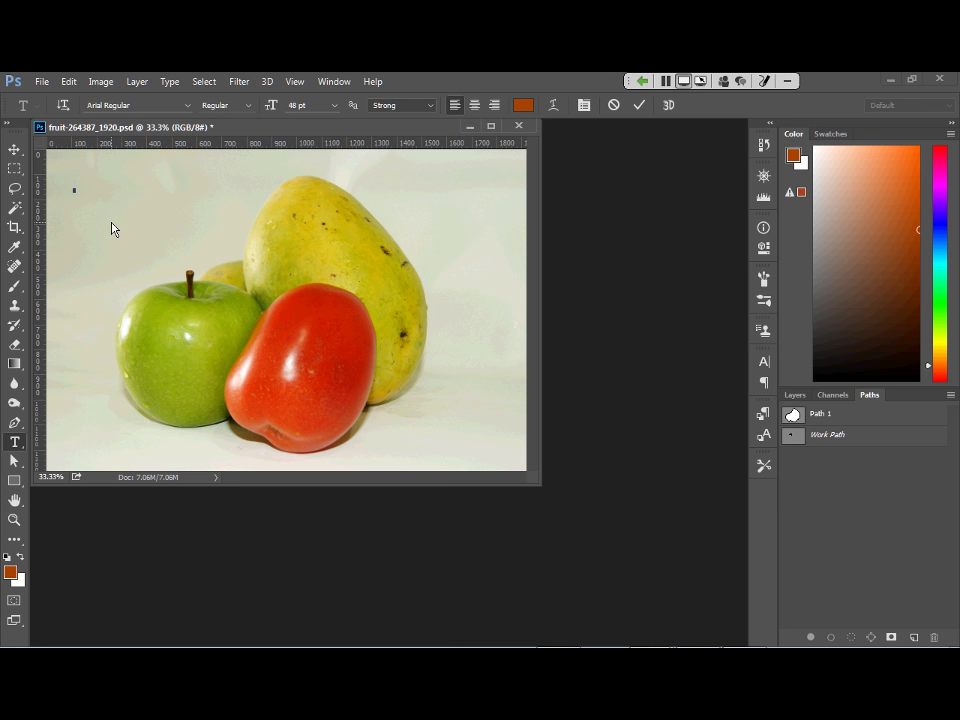
text(Eat more fuir)
key(BackSpace)
key(BackSpace)
key(BackSpace)
text(ruit!)
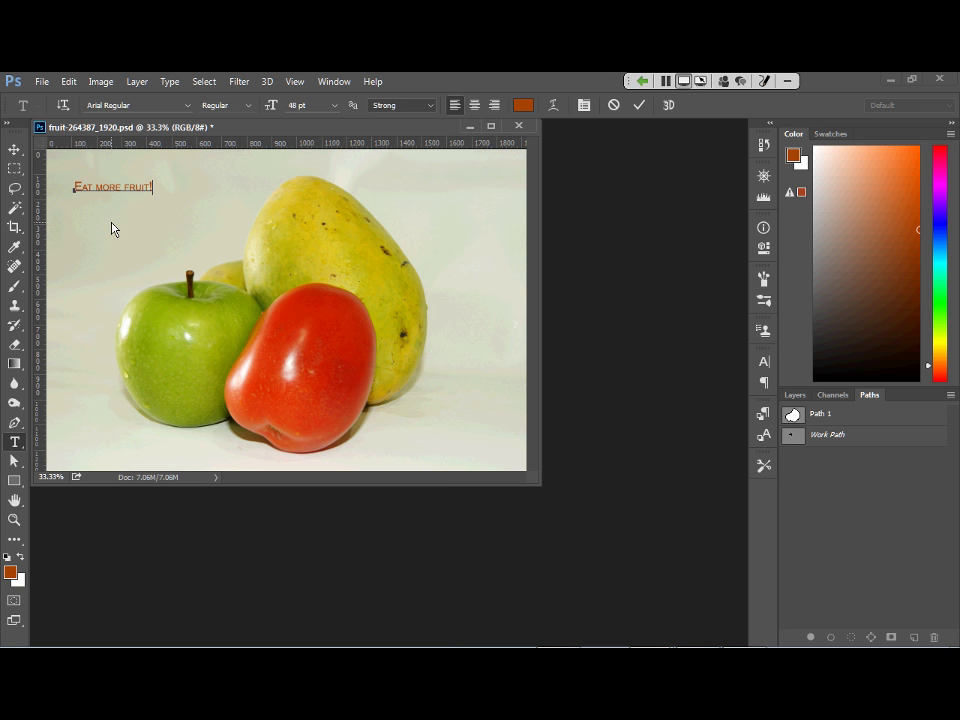
key(ctrl+Return)
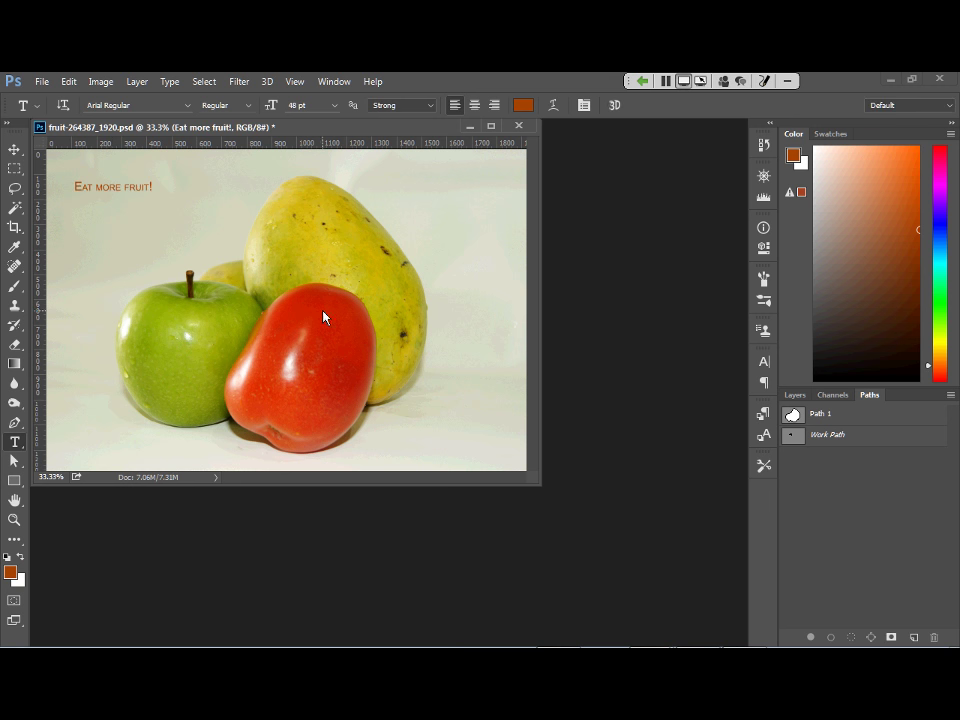
Set the "Eat more fruit!" text size to 72 pt, turn off Small Caps, and show the document's layers.
click(332, 106)
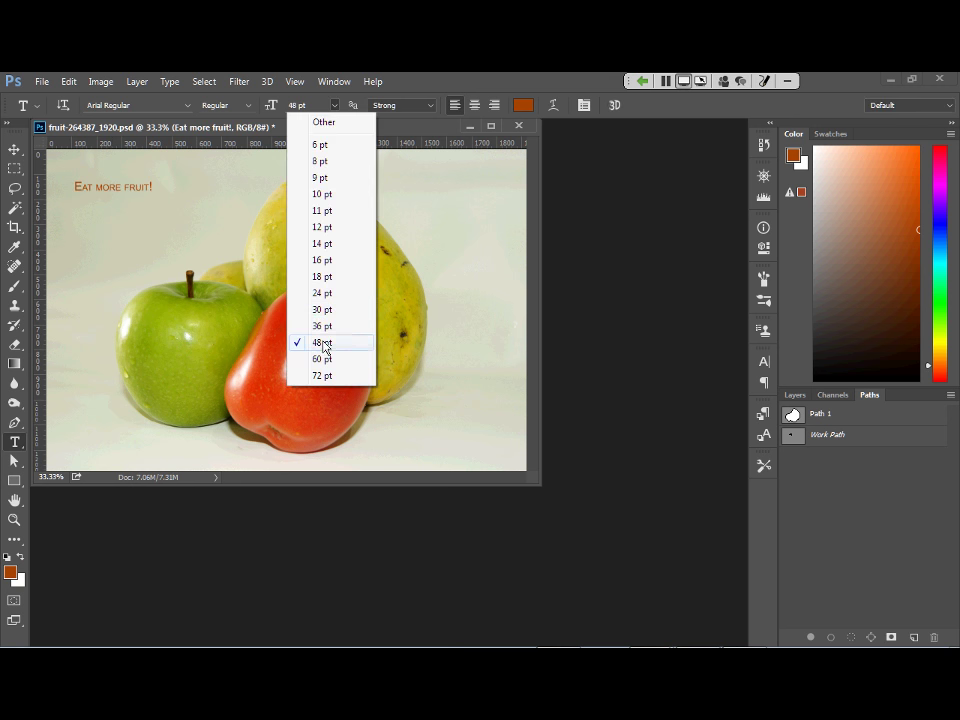
click(324, 375)
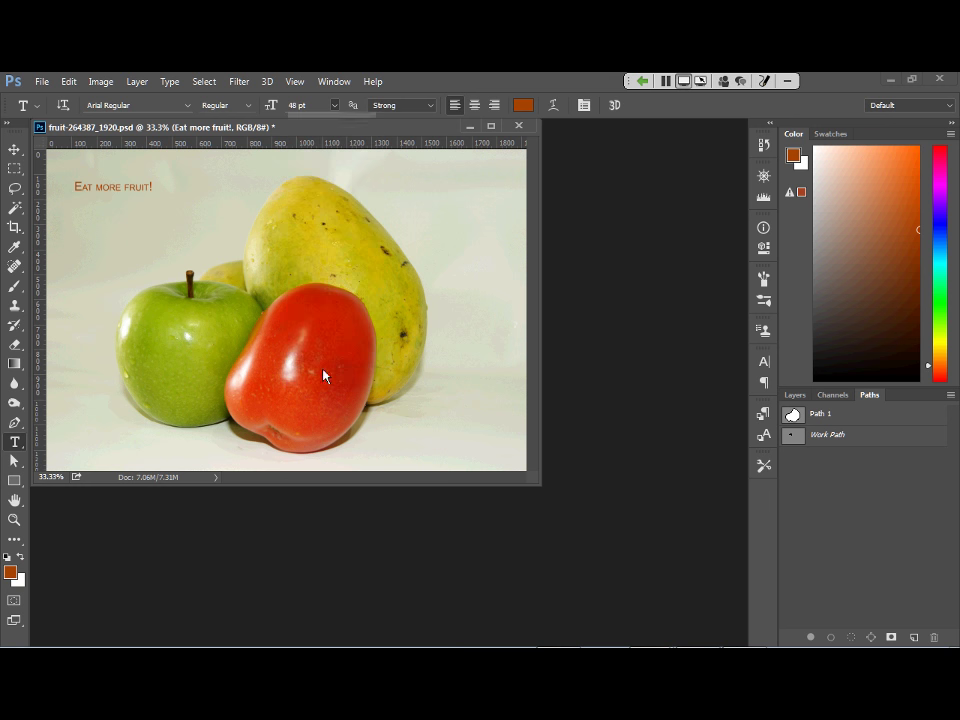
click(759, 365)
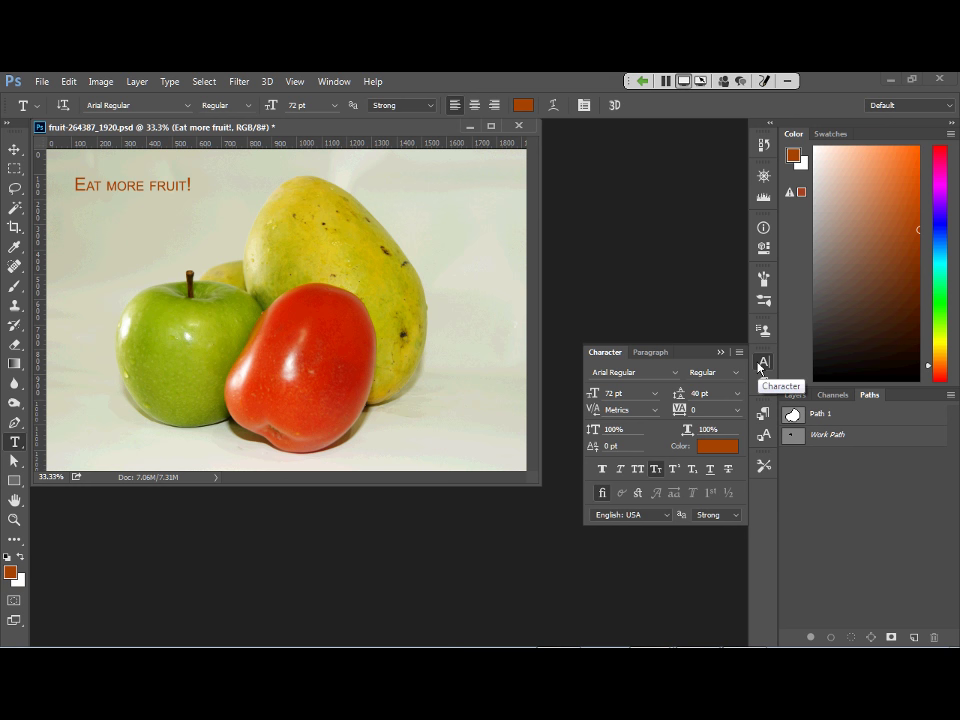
click(658, 471)
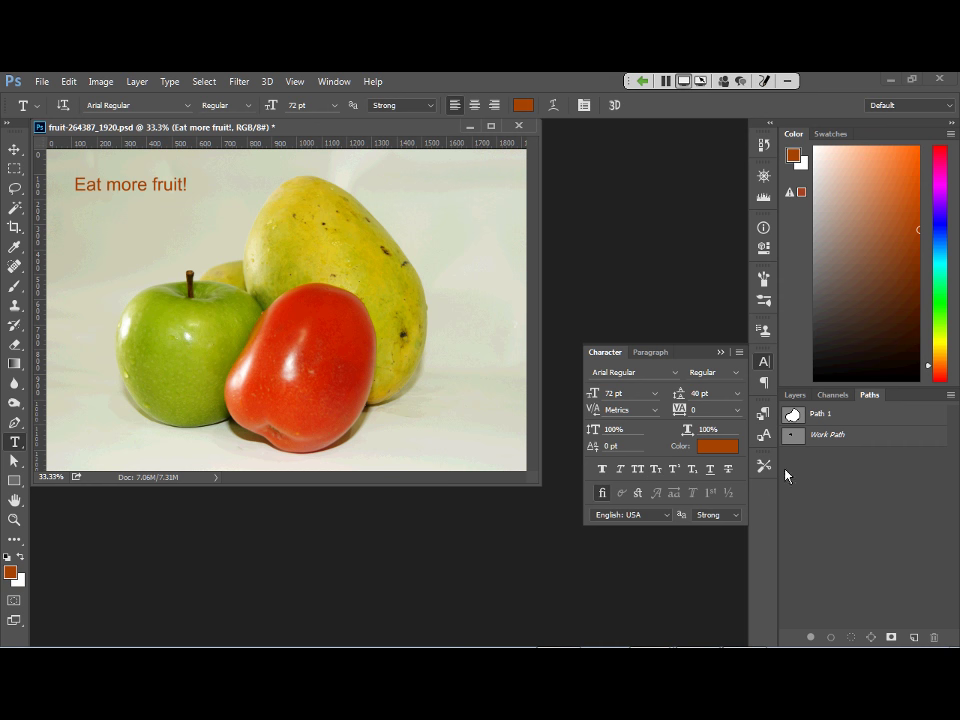
click(796, 398)
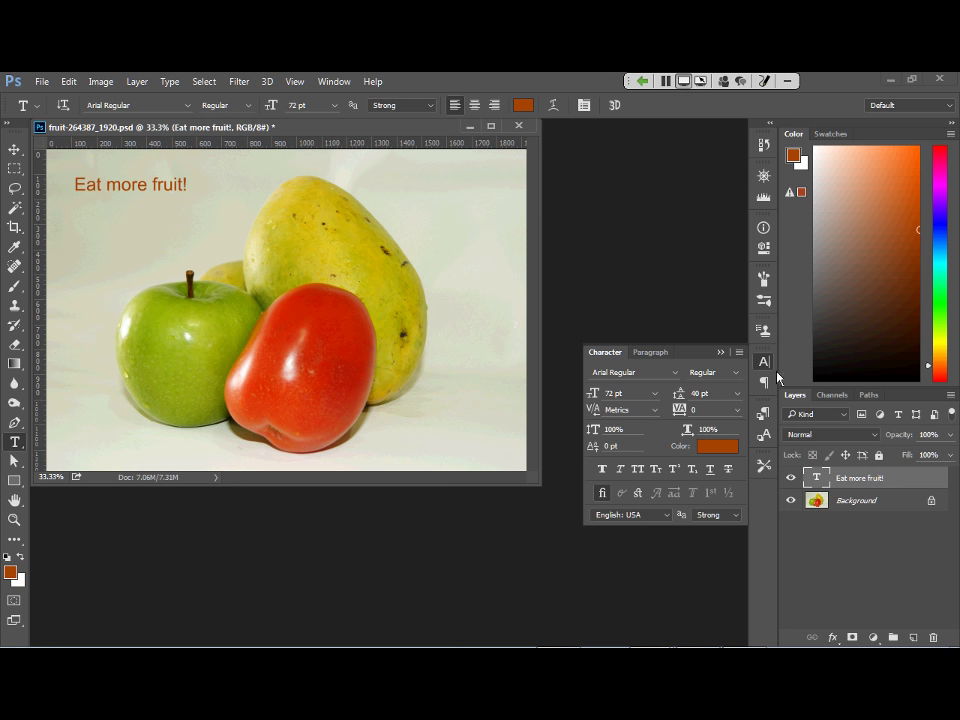
click(720, 353)
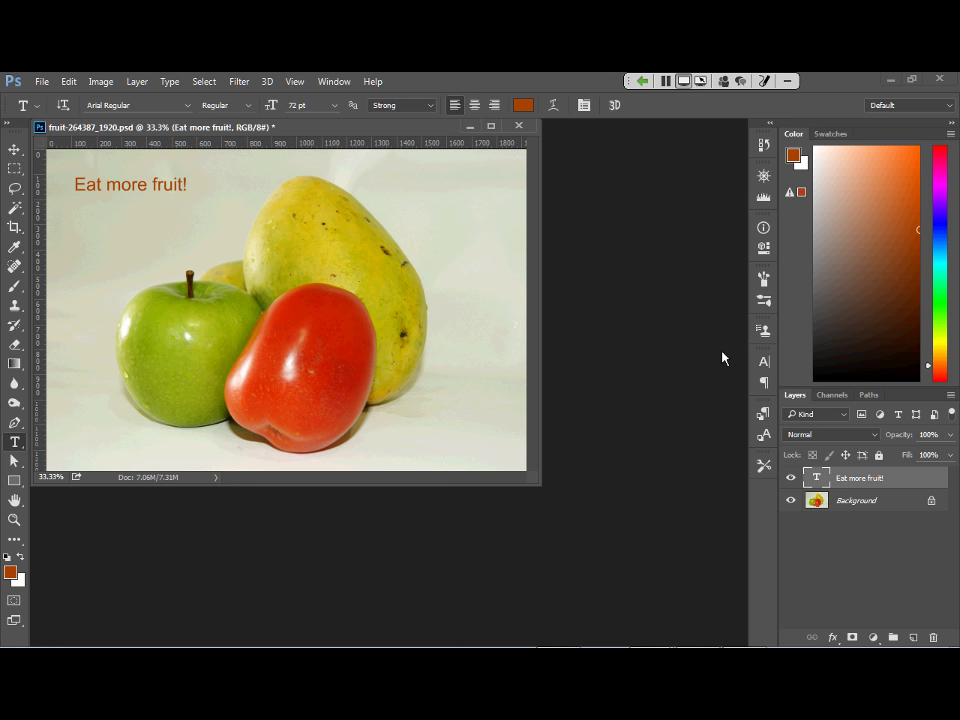
Show the selection tools grouped with the Magic Wand and activate the Magic Wand tool.
click(22, 214)
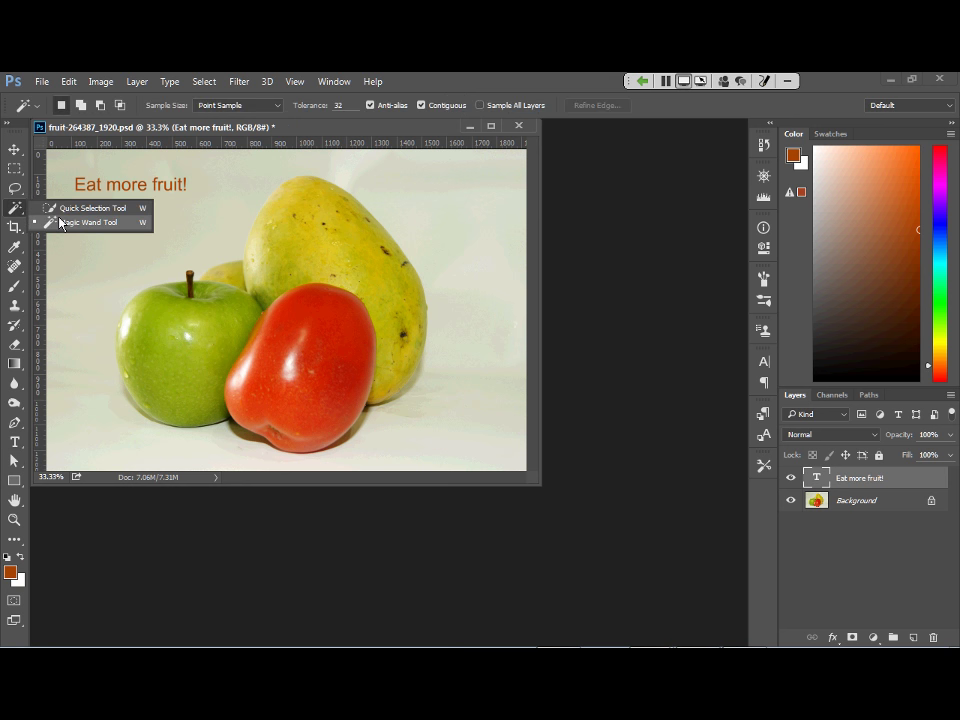
click(60, 222)
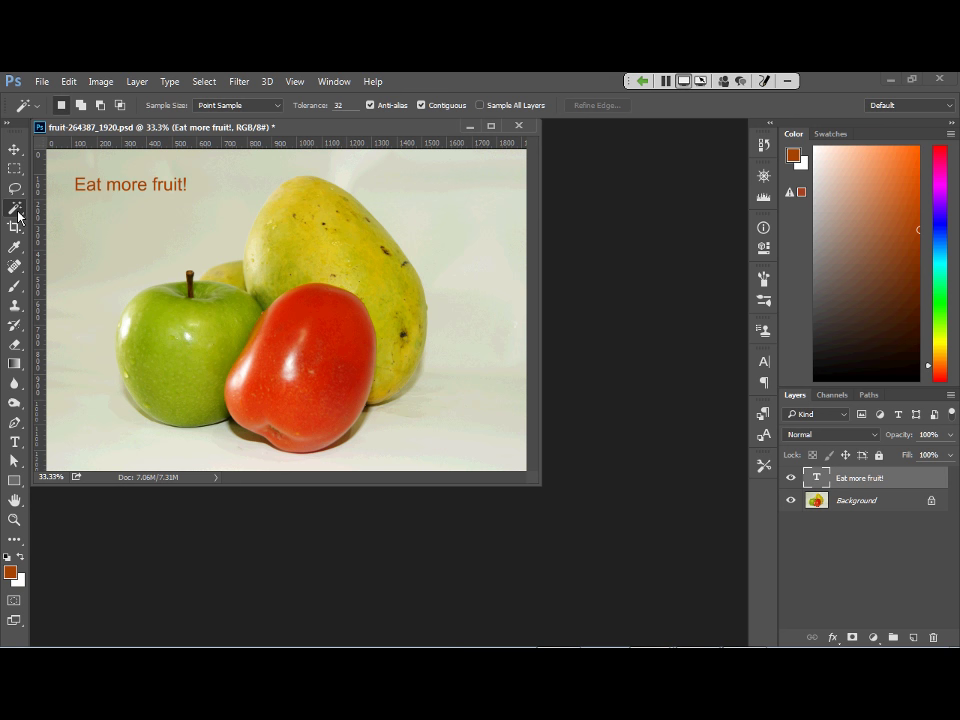
click(19, 541)
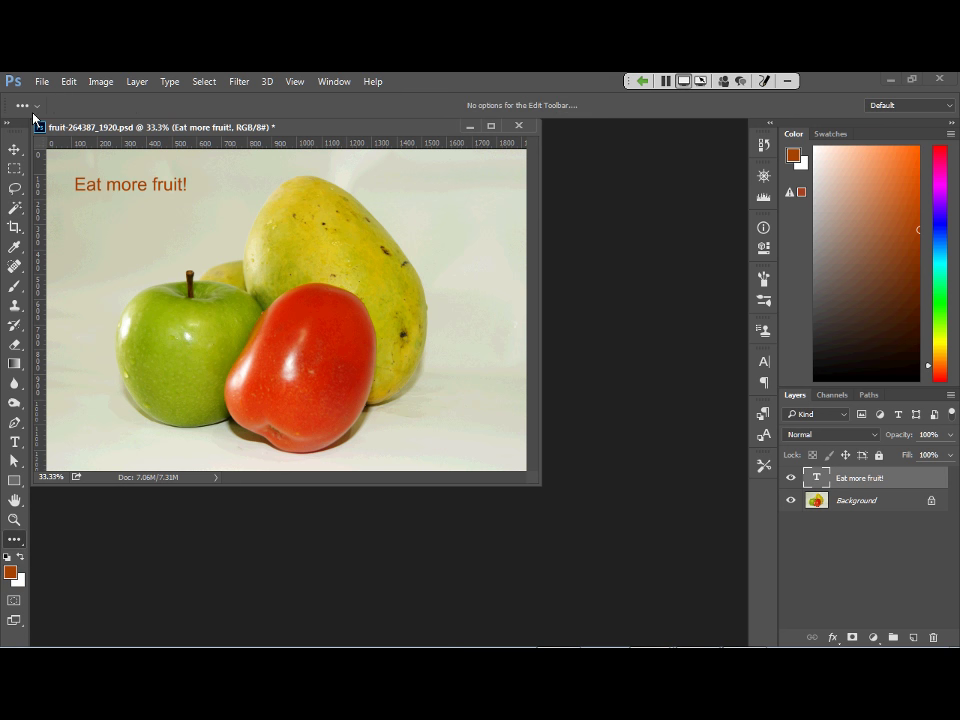
click(15, 210)
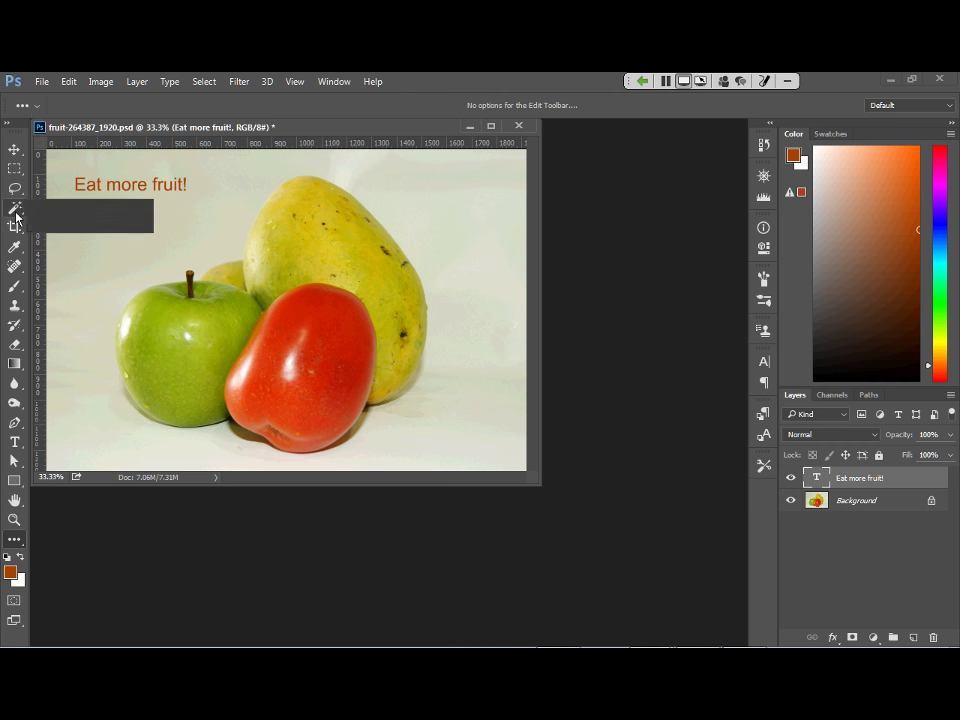
Examine the tool groups in the Customize Toolbar settings and leave them without changes.
click(68, 81)
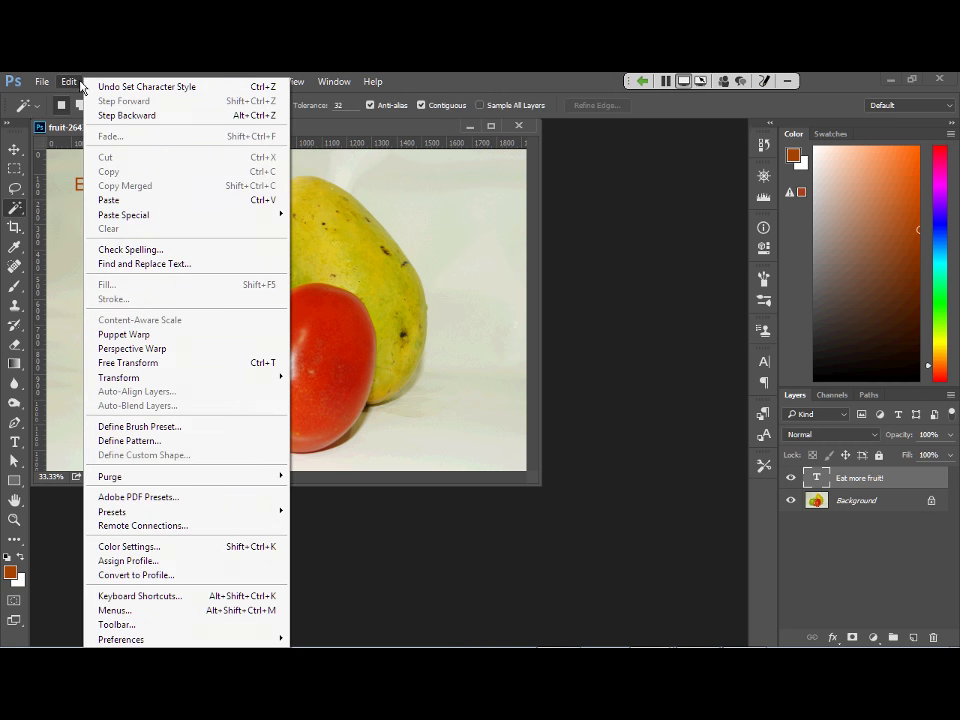
click(117, 625)
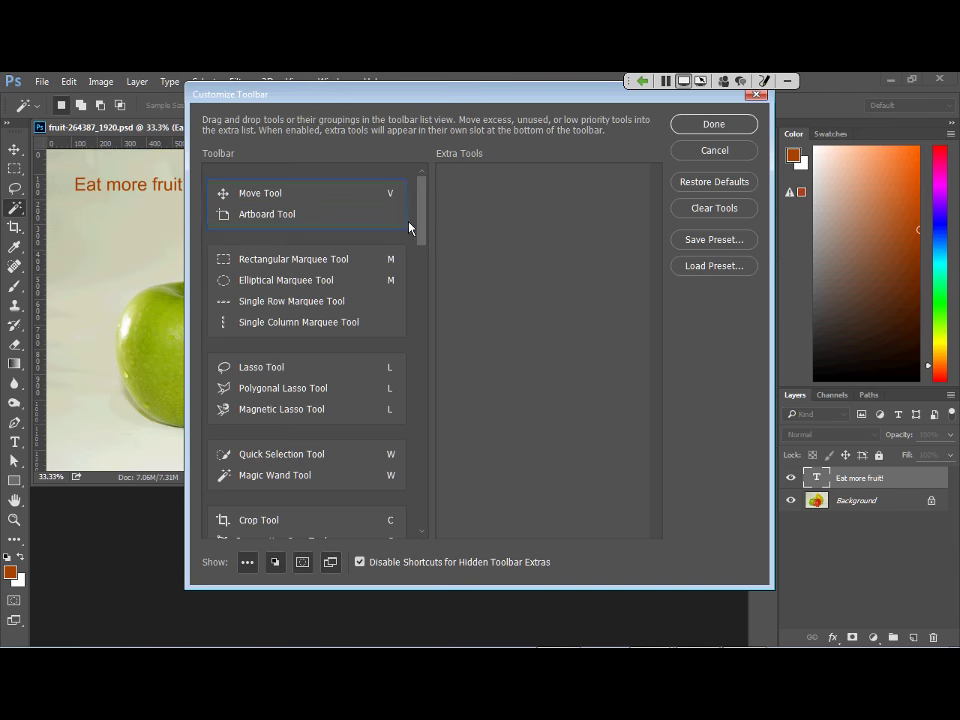
drag(420, 222, 420, 289)
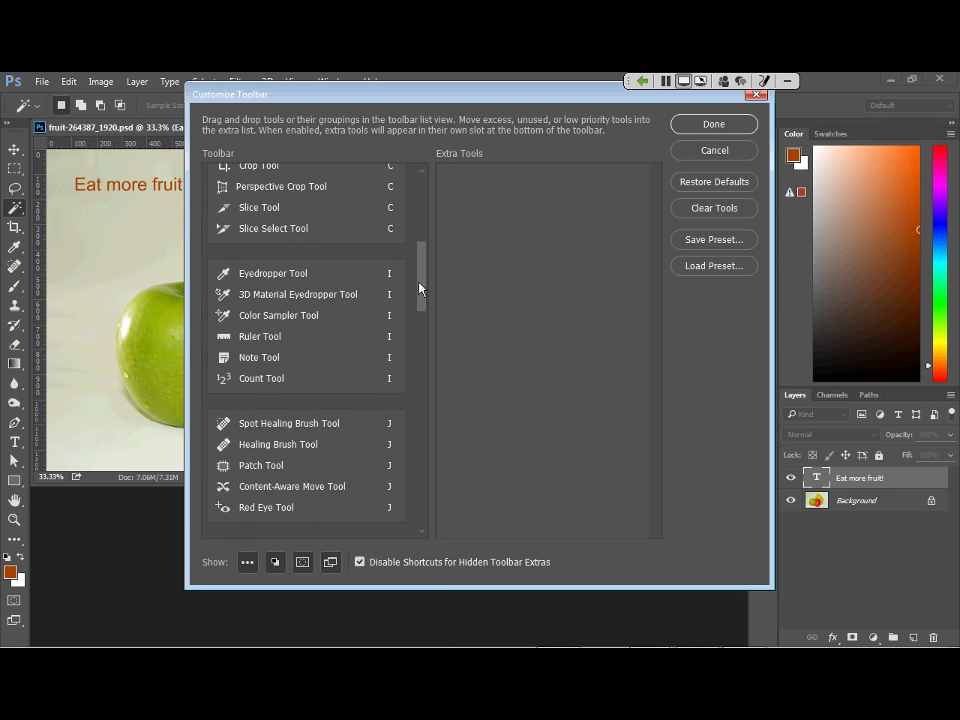
click(700, 150)
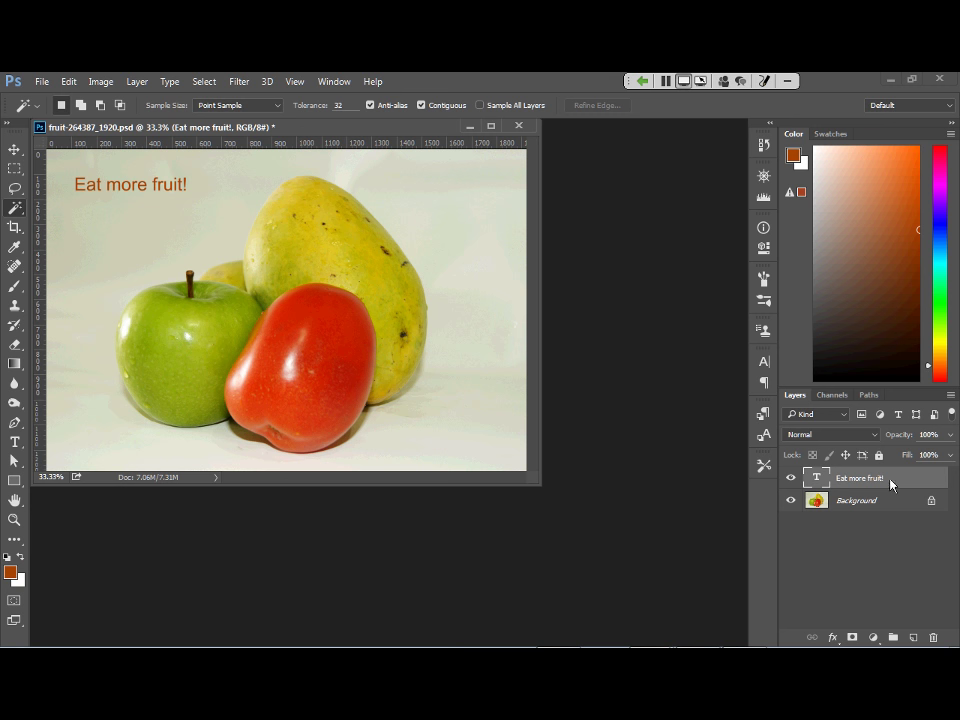
Delete the "Eat more fruit!" text layer from the fruit photo.
click(934, 638)
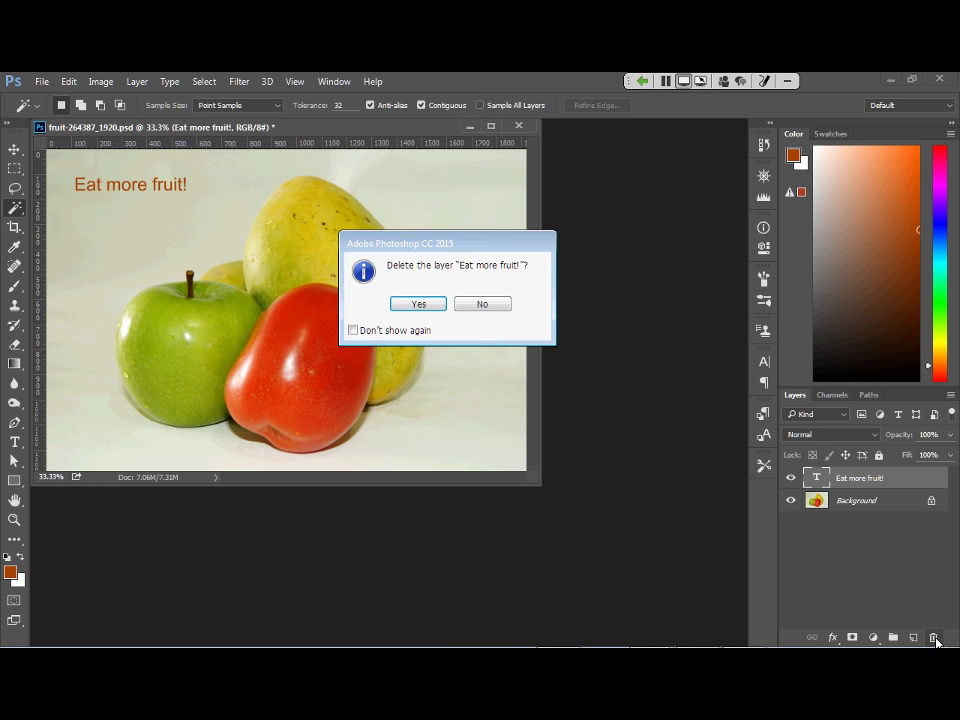
click(420, 305)
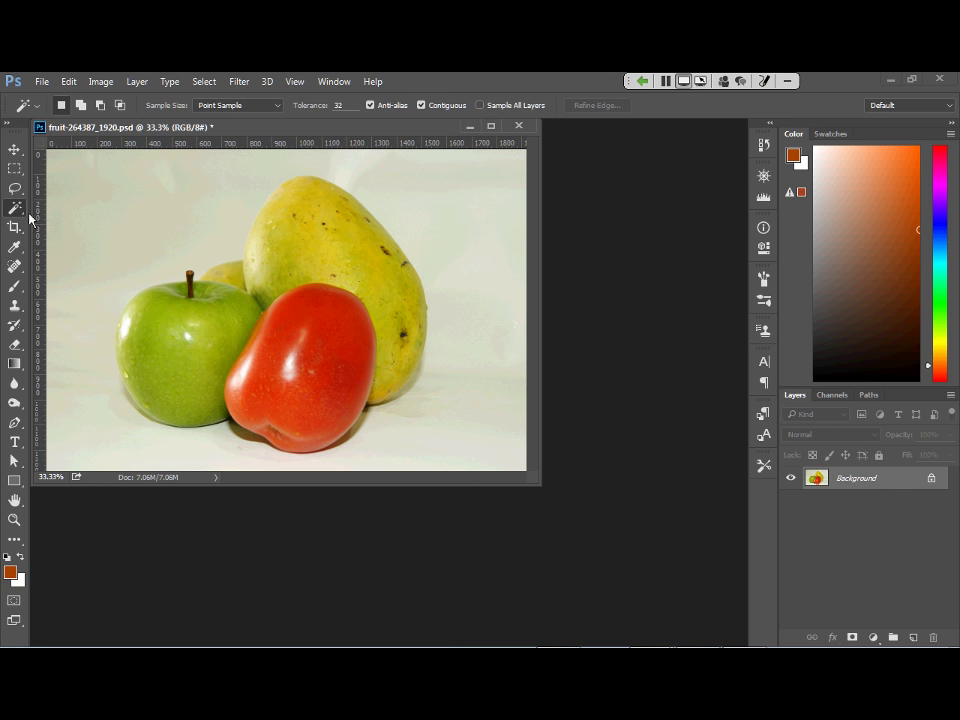
Select all the fruit in the photo with the Quick Selection tool.
click(866, 396)
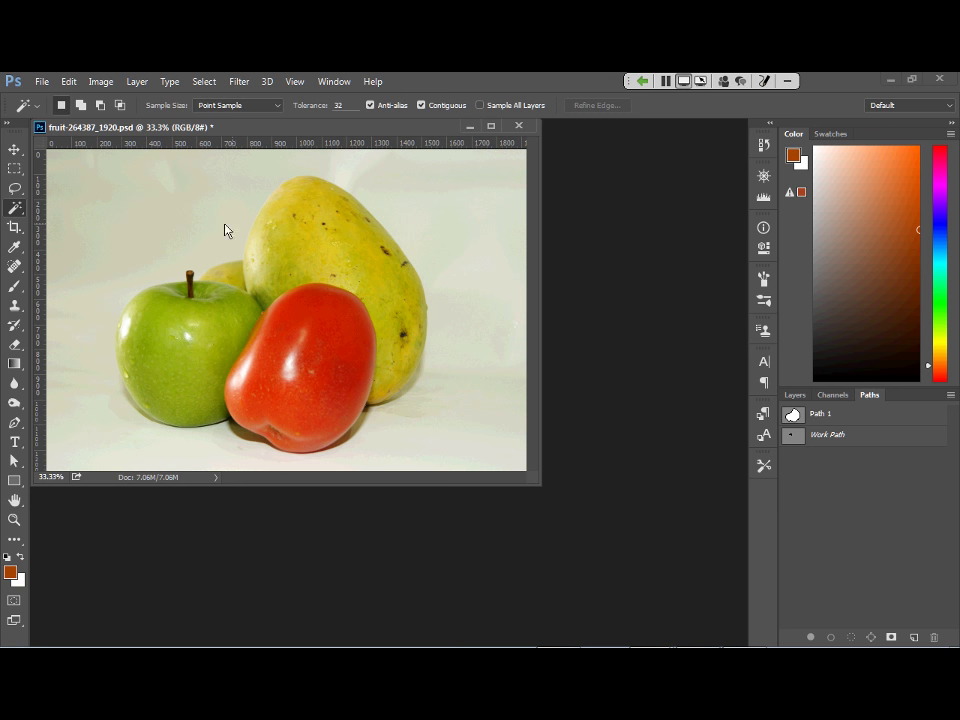
right_click(13, 212)
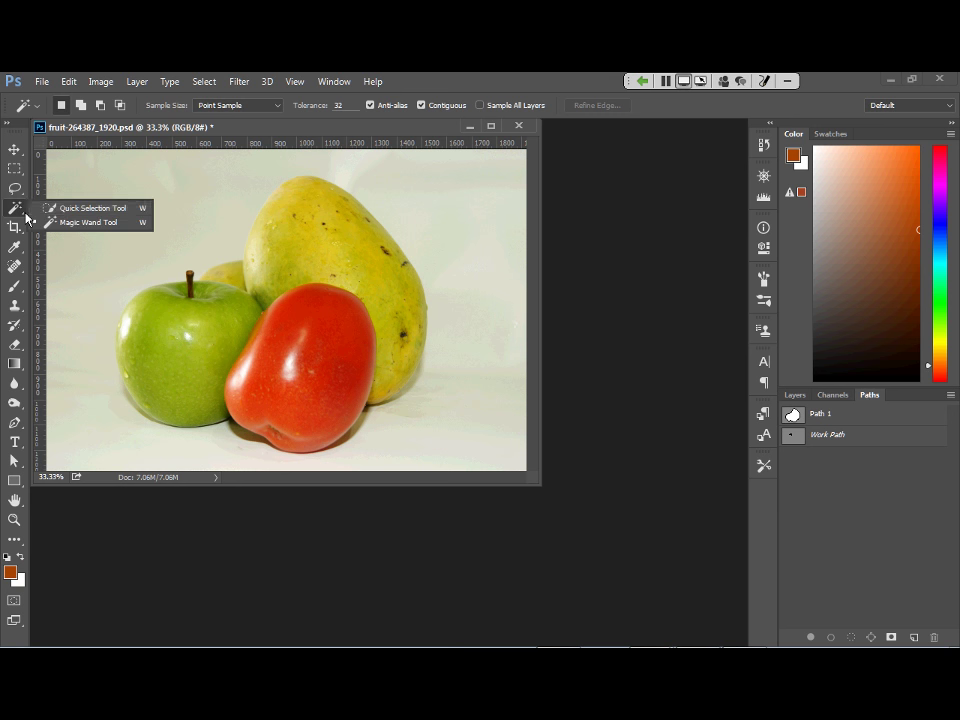
click(60, 206)
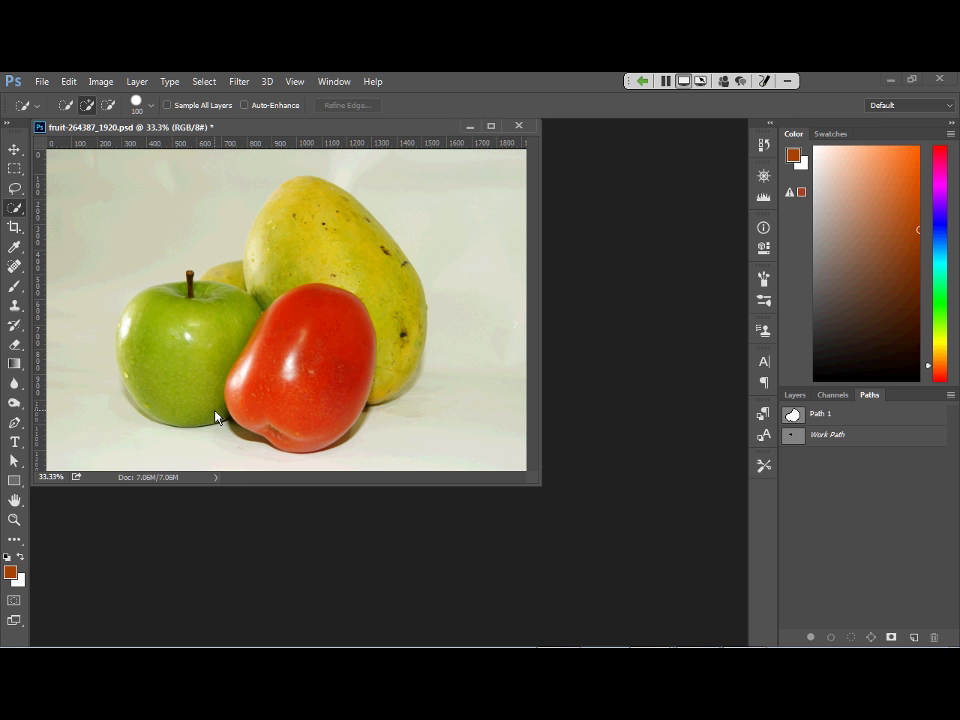
mouse_move(215, 418)
mouse_down()
mouse_move(160, 392)
mouse_move(215, 310)
mouse_move(242, 299)
mouse_move(262, 245)
mouse_move(292, 225)
mouse_move(301, 272)
mouse_move(300, 223)
mouse_move(388, 300)
mouse_move(349, 391)
mouse_move(321, 392)
mouse_up()
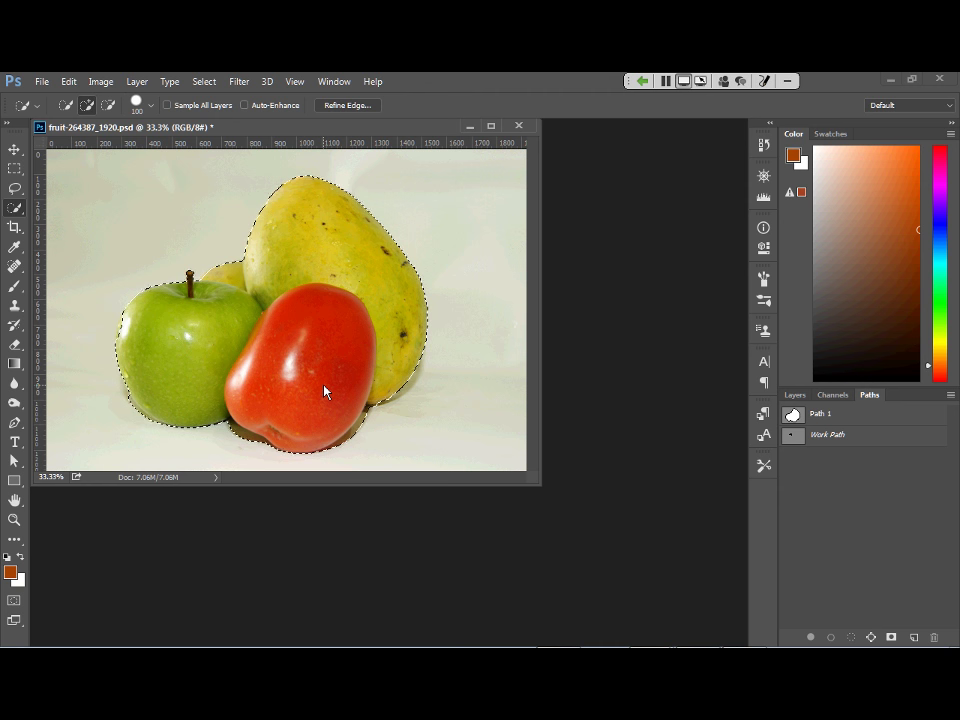
Show the document's layers and invert the fruit selection to target the surrounding background.
click(792, 396)
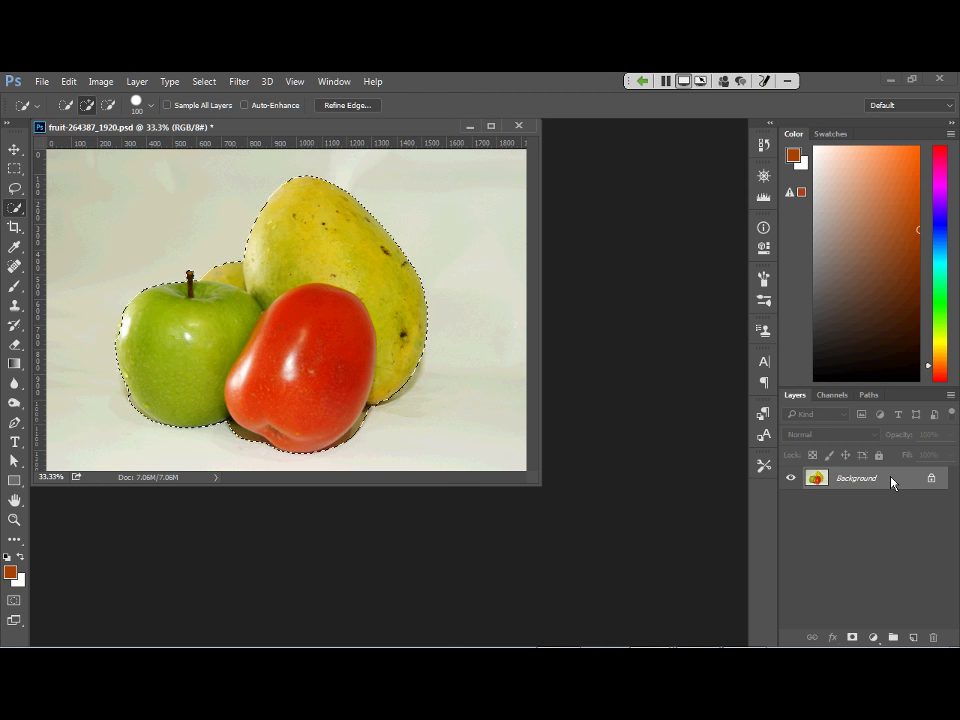
click(204, 82)
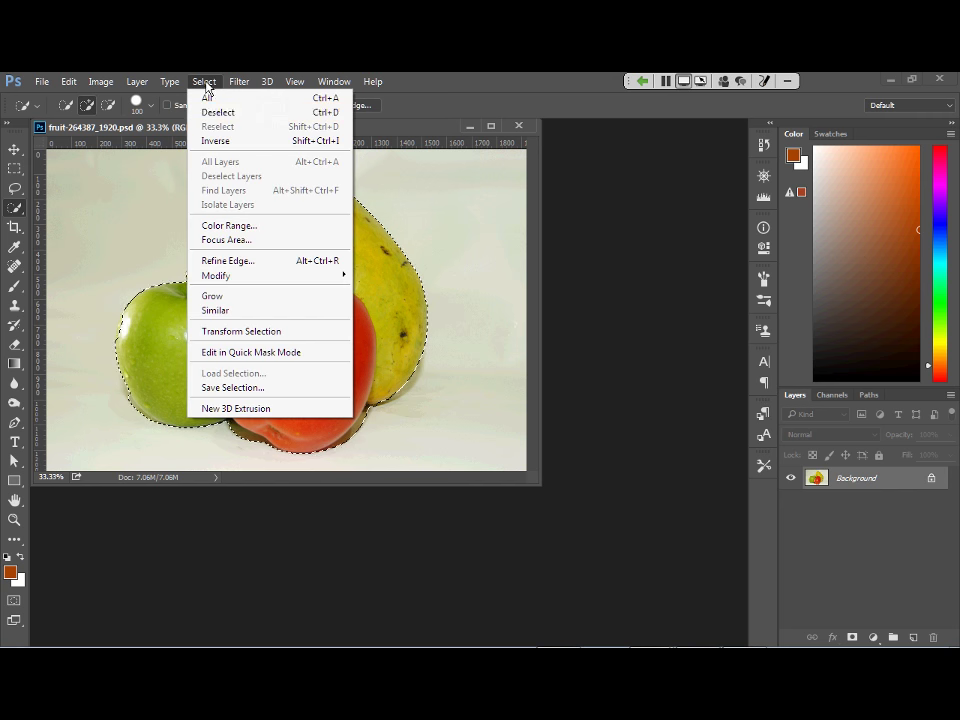
click(237, 141)
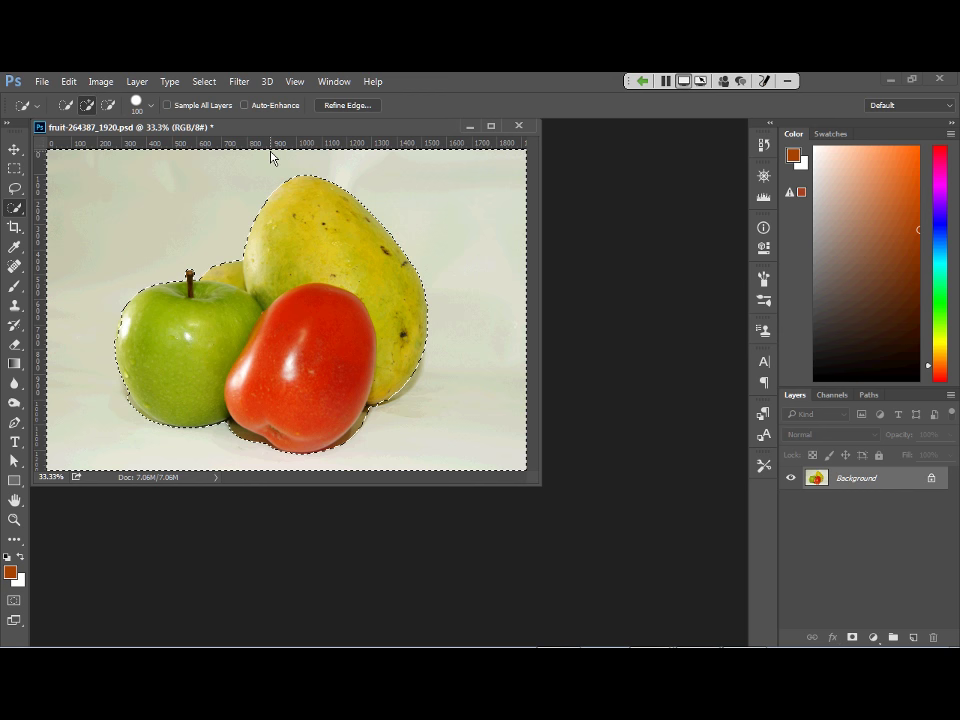
key(shift+BackSpace)
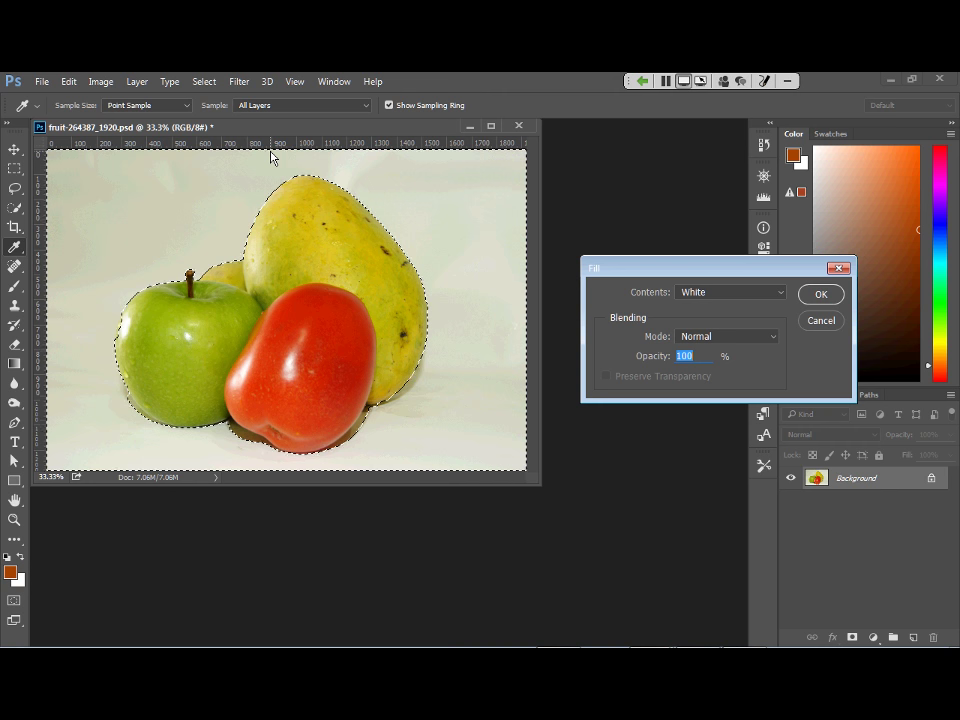
click(821, 320)
key(w)
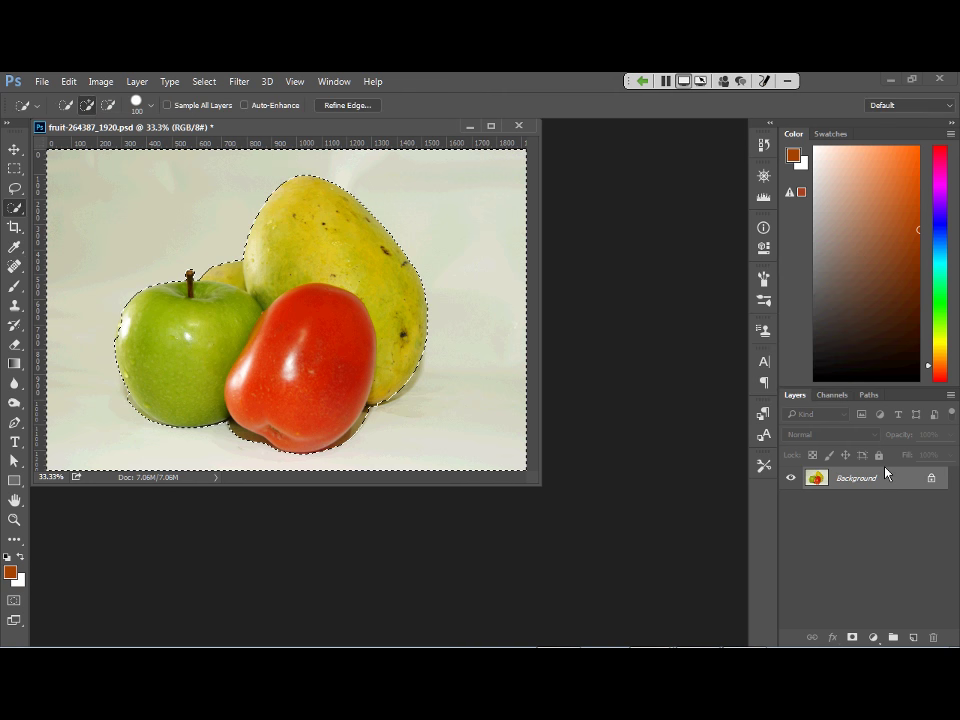
Convert the locked Background into a regular layer named Layer 0 with Normal mode and 100% opacity.
double_click(889, 490)
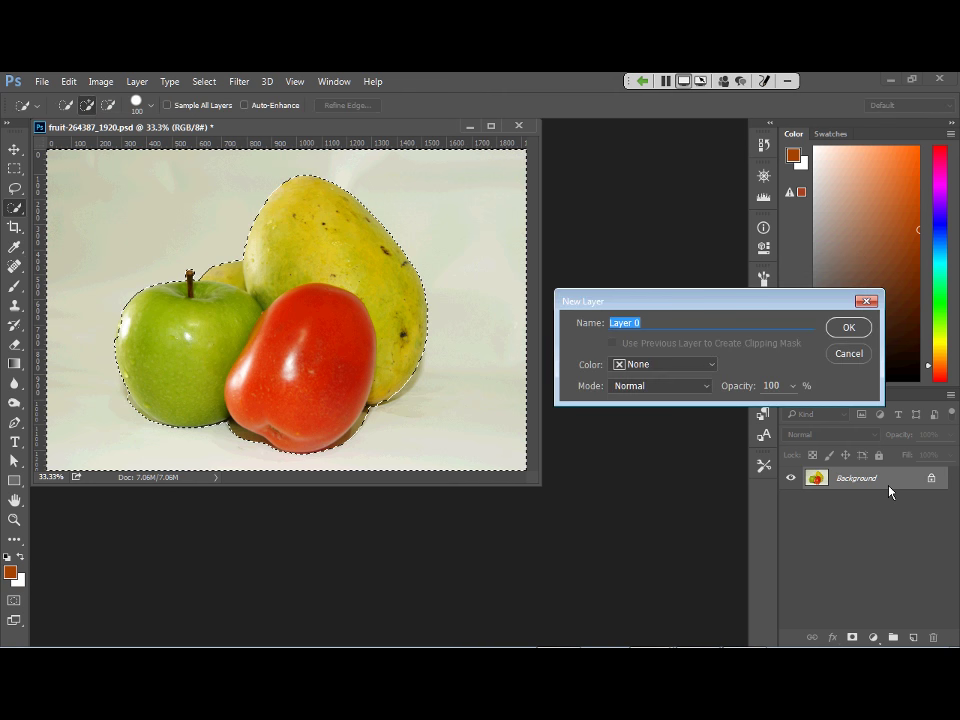
click(849, 328)
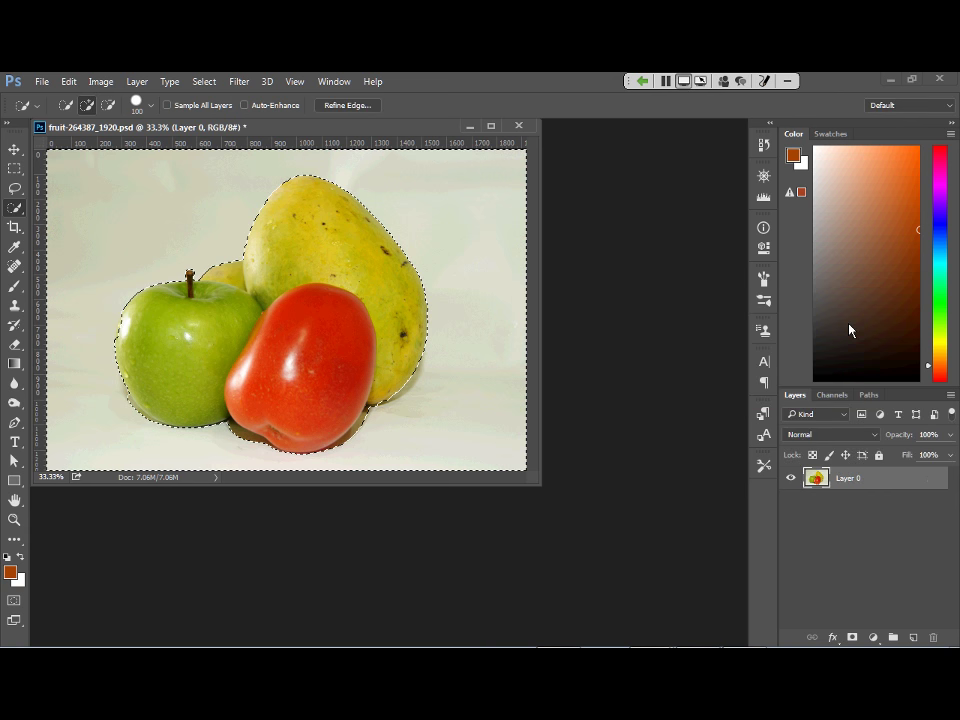
Try deleting the background outside the quick-selected fruit, revert to the Make Layer history state, and deselect.
key(Delete)
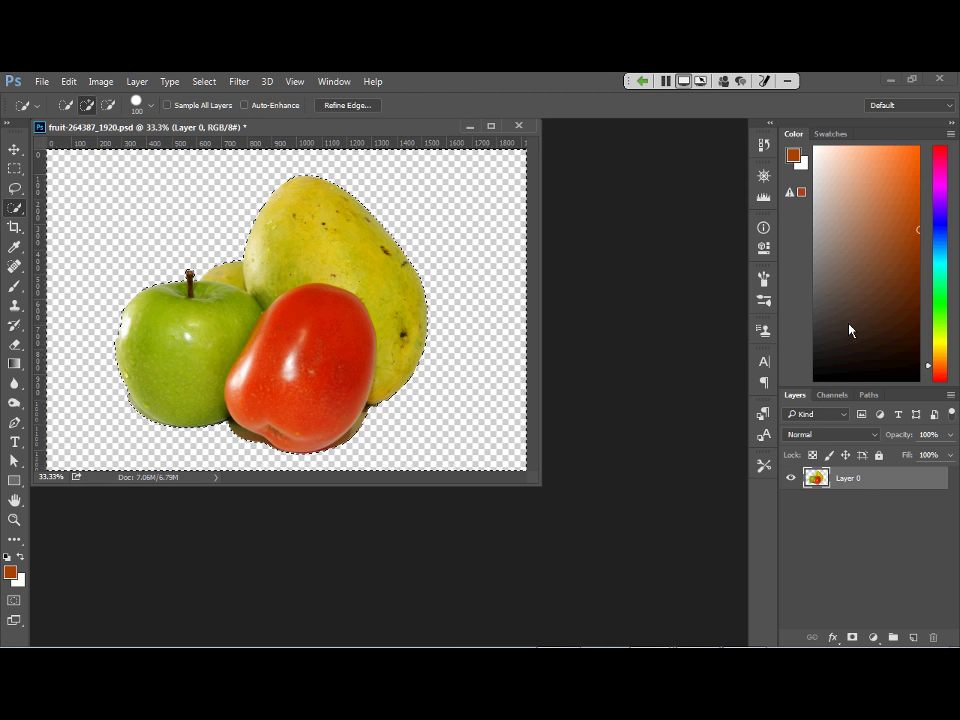
click(765, 145)
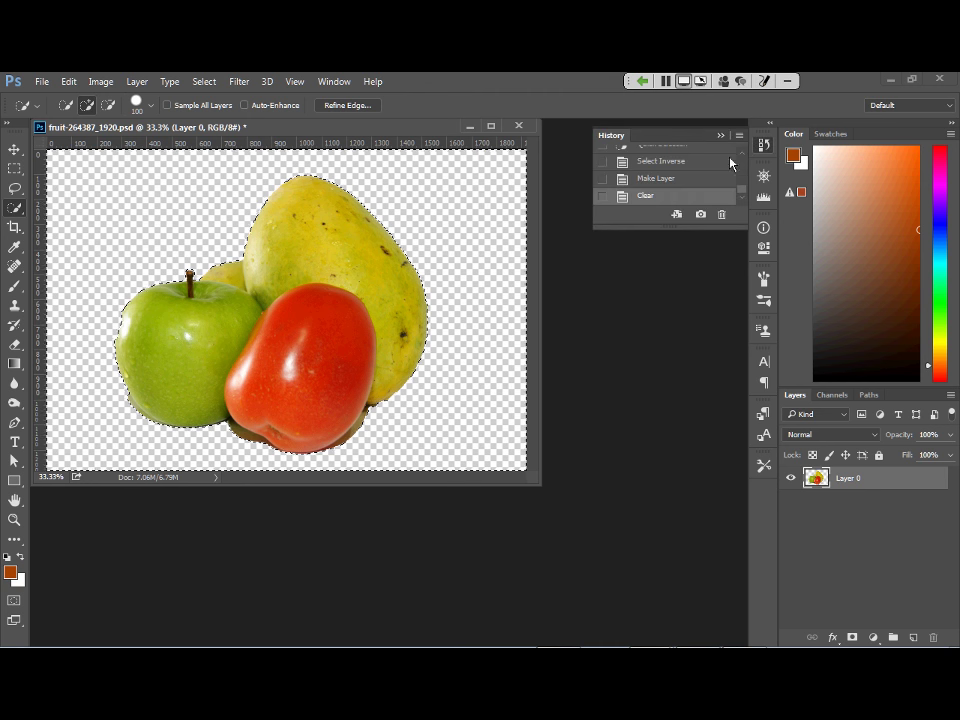
click(647, 181)
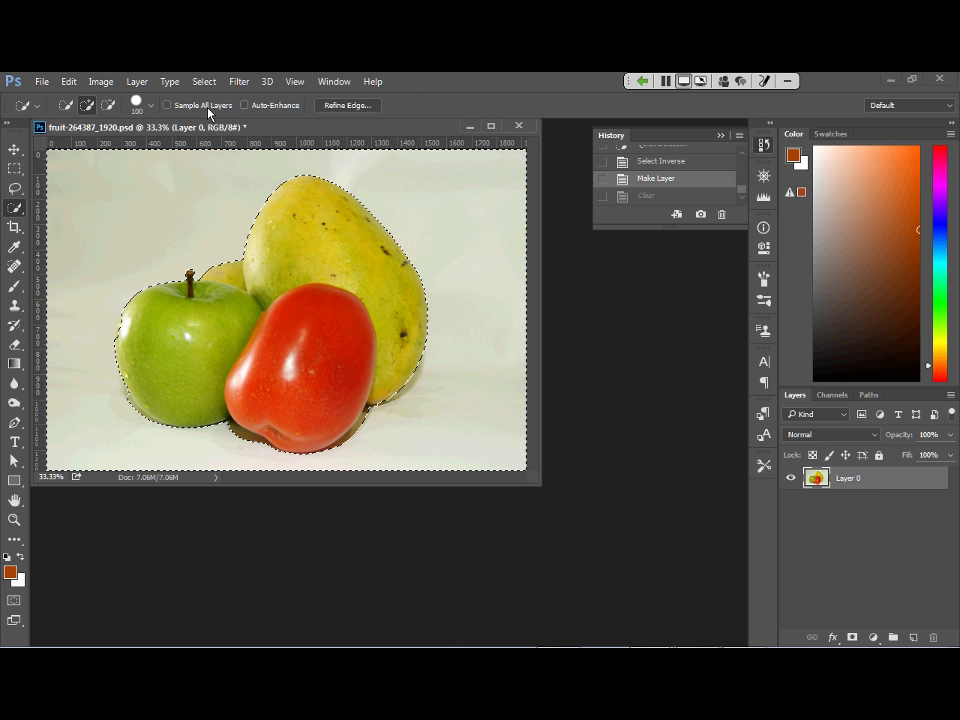
key(ctrl+d)
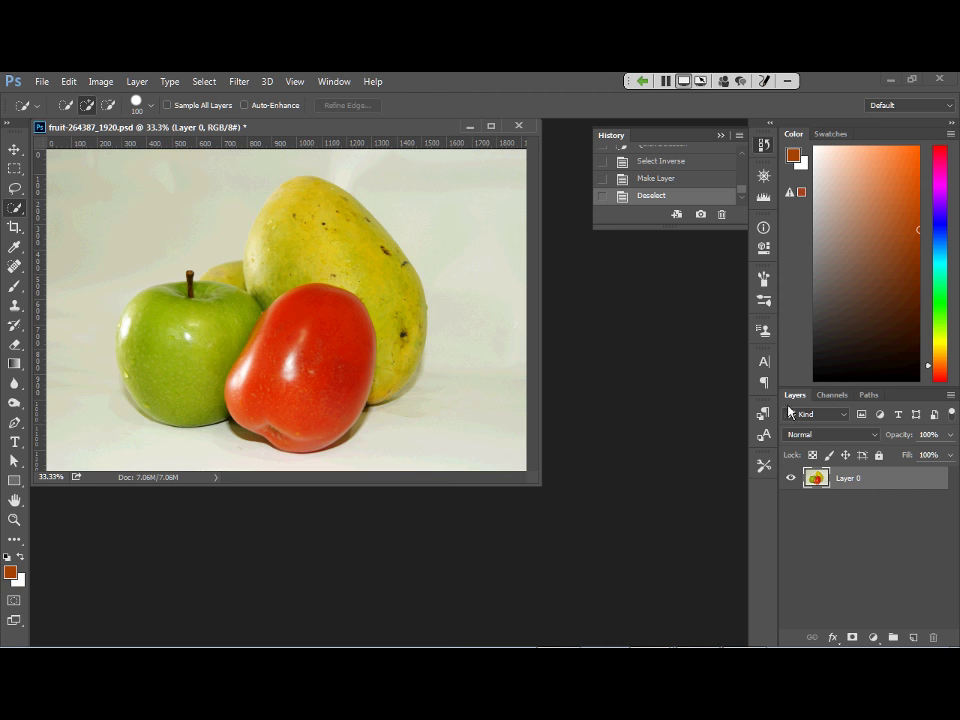
Load Path 1 as a selection around the fruit and invert it to target the background.
click(869, 396)
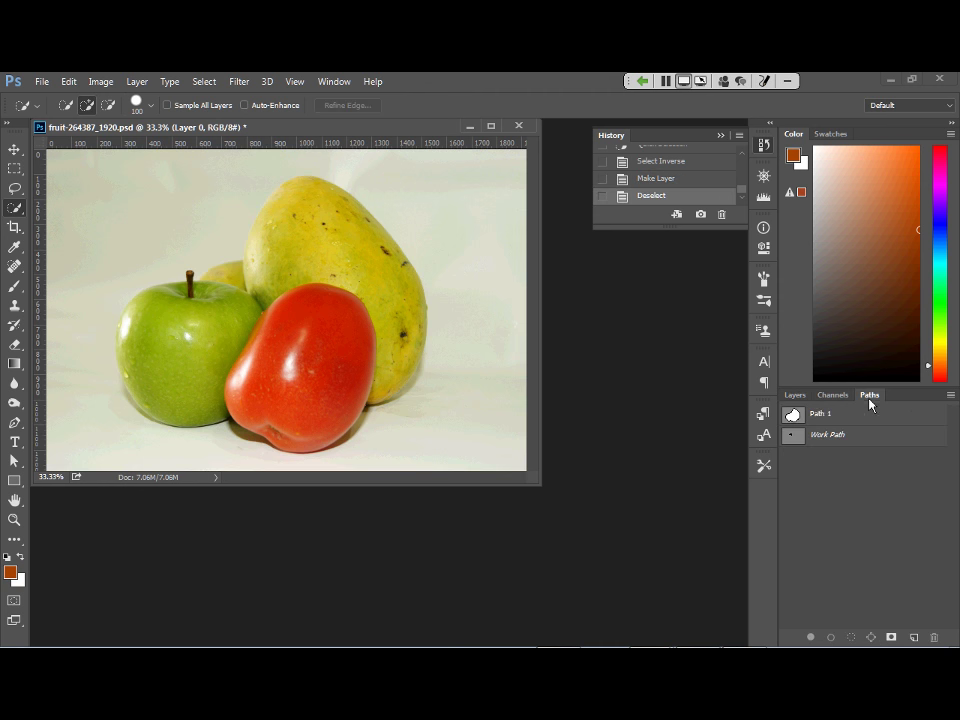
click(796, 418)
ctrl+click(793, 416)
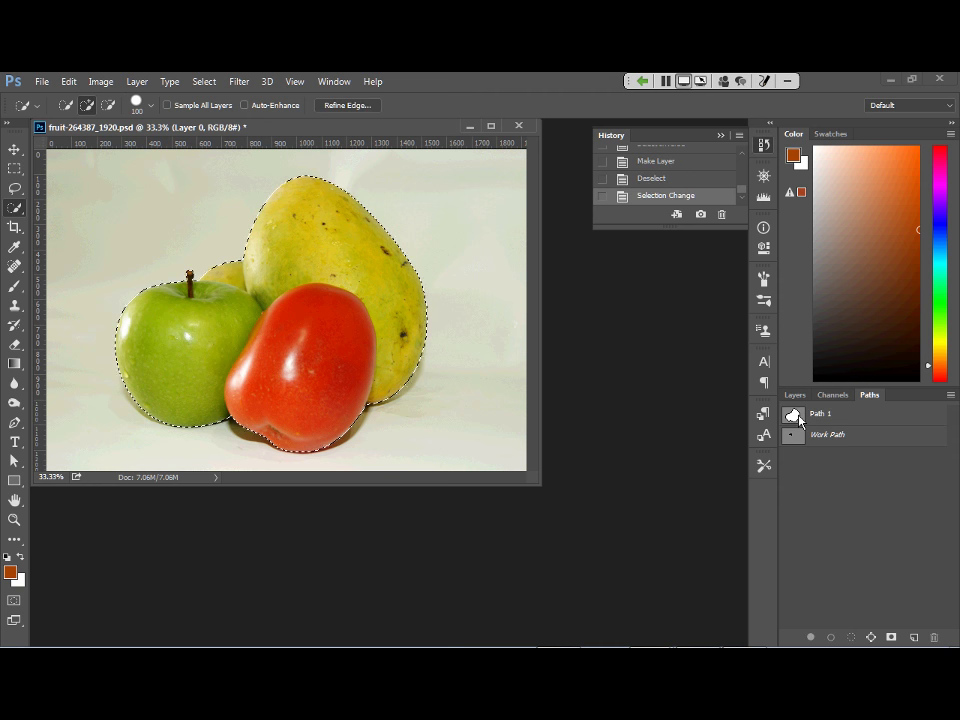
click(204, 81)
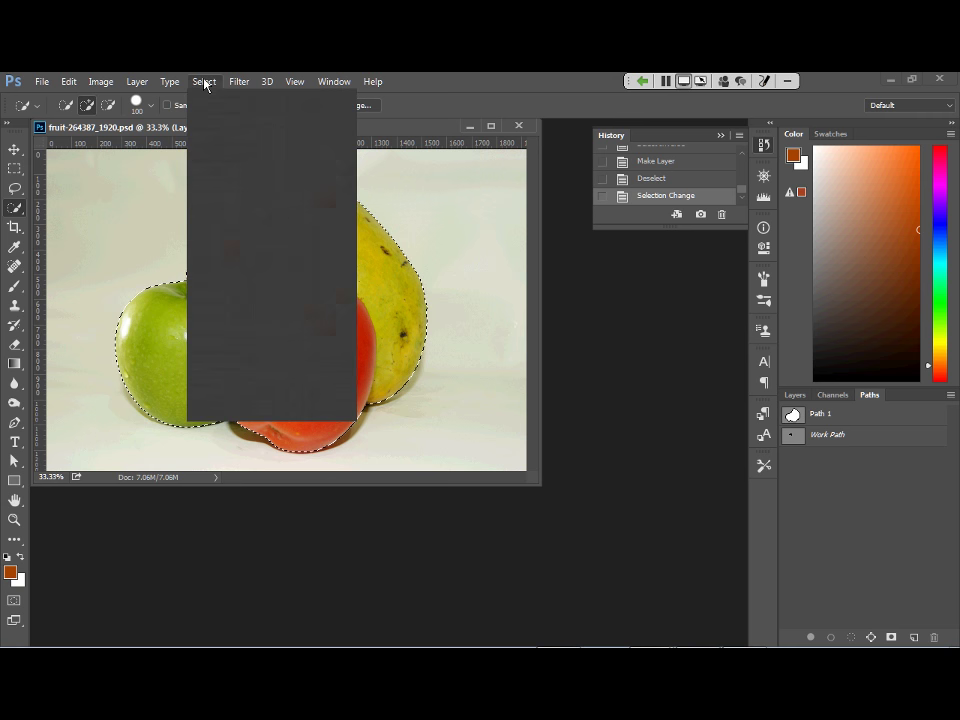
click(209, 143)
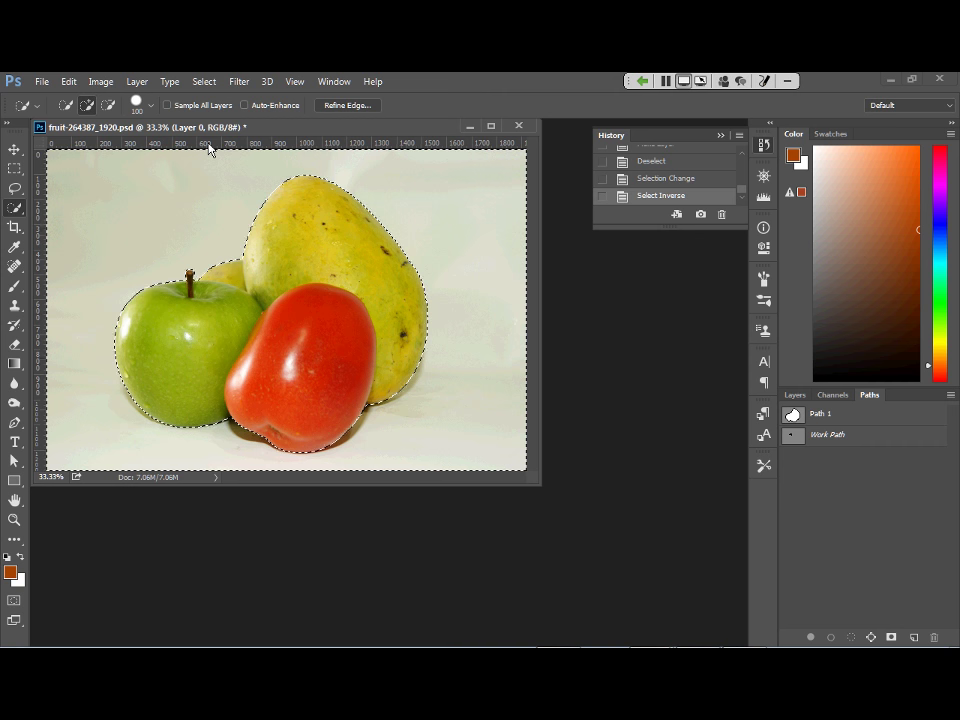
Delete the selected background from Layer 0 and clear the selection.
click(794, 397)
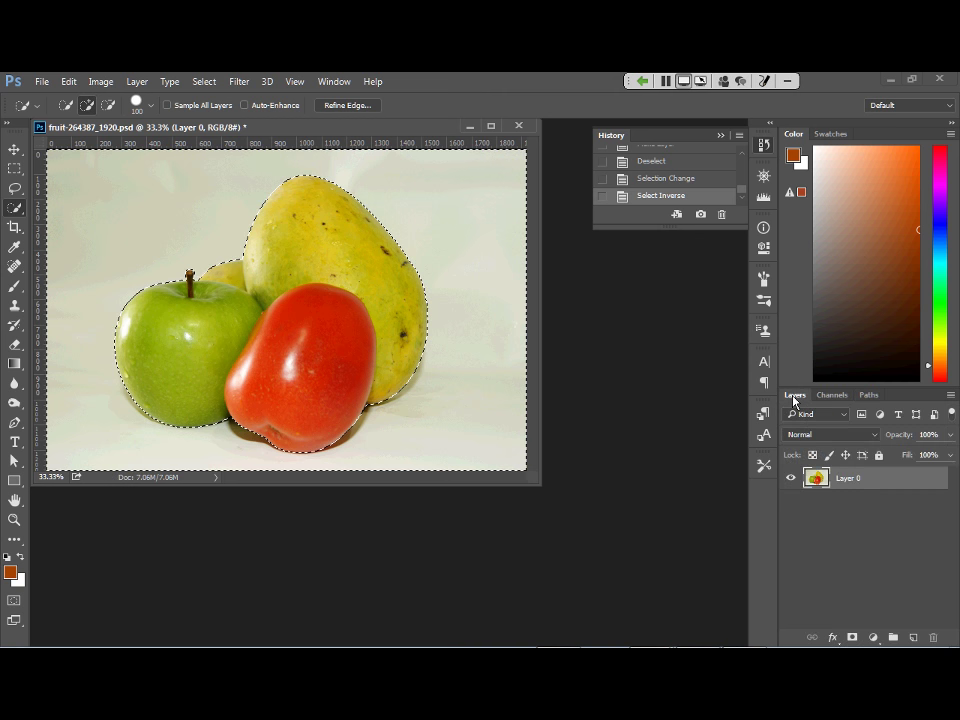
key(Delete)
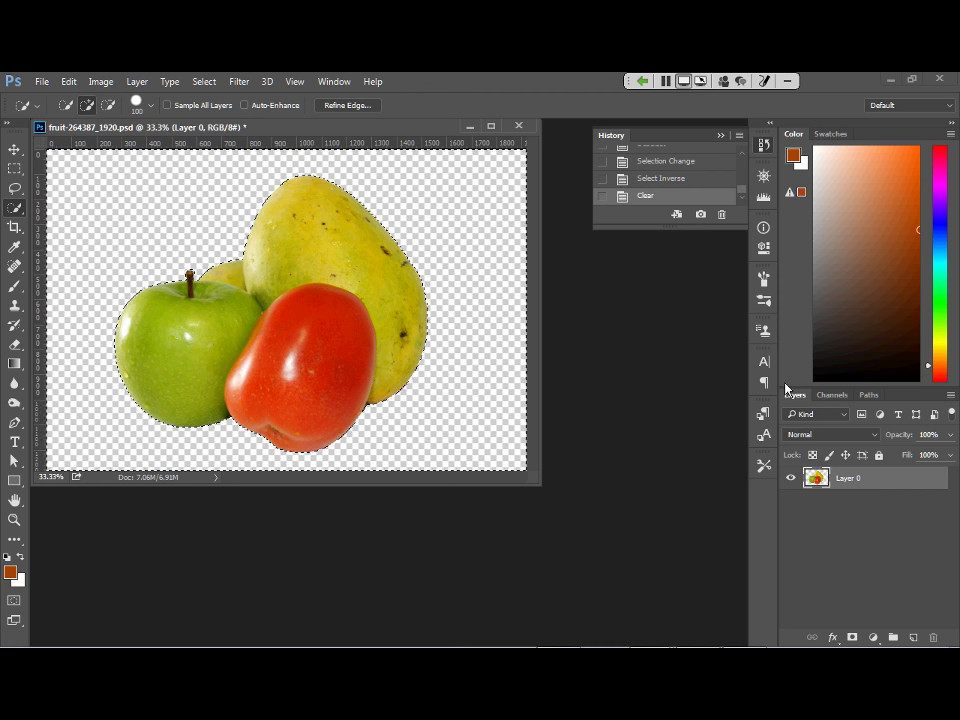
key(ctrl+d)
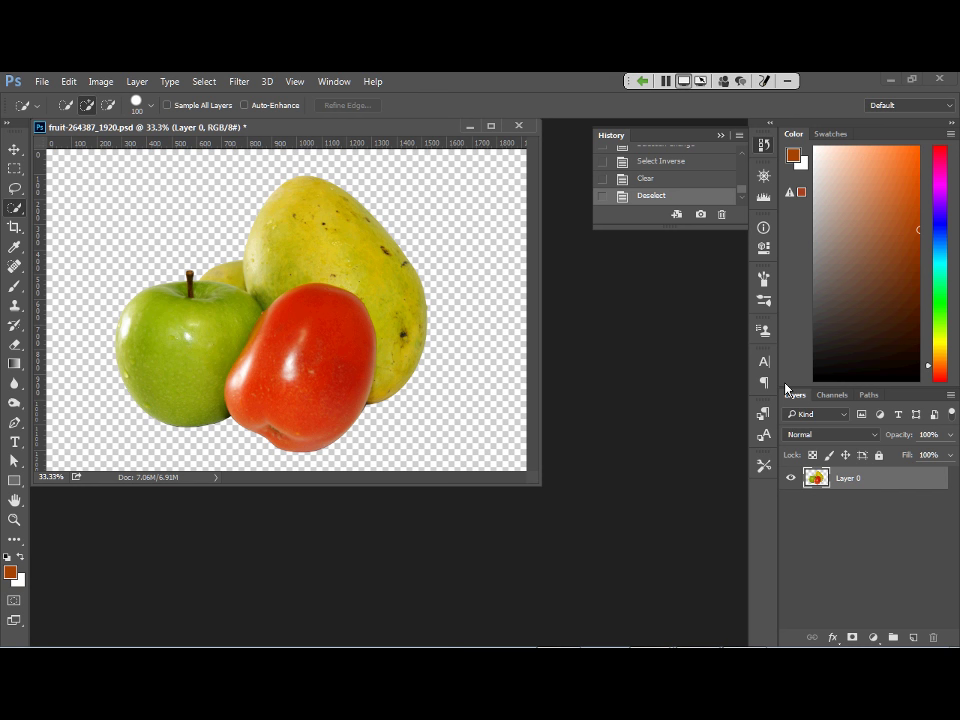